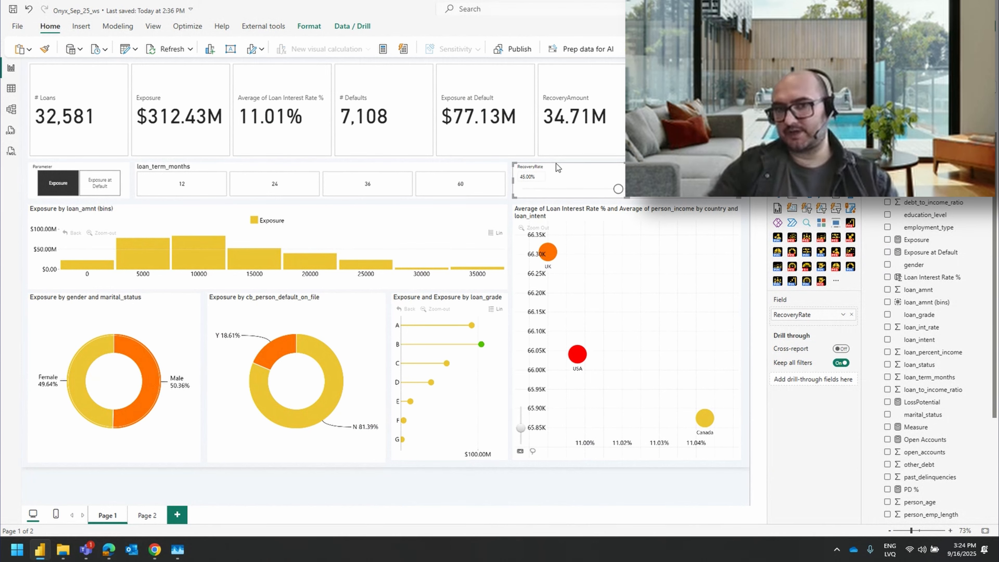
- Set the RecoveryRate slicer to 46%
left_click_drag(618, 190, 663, 200)
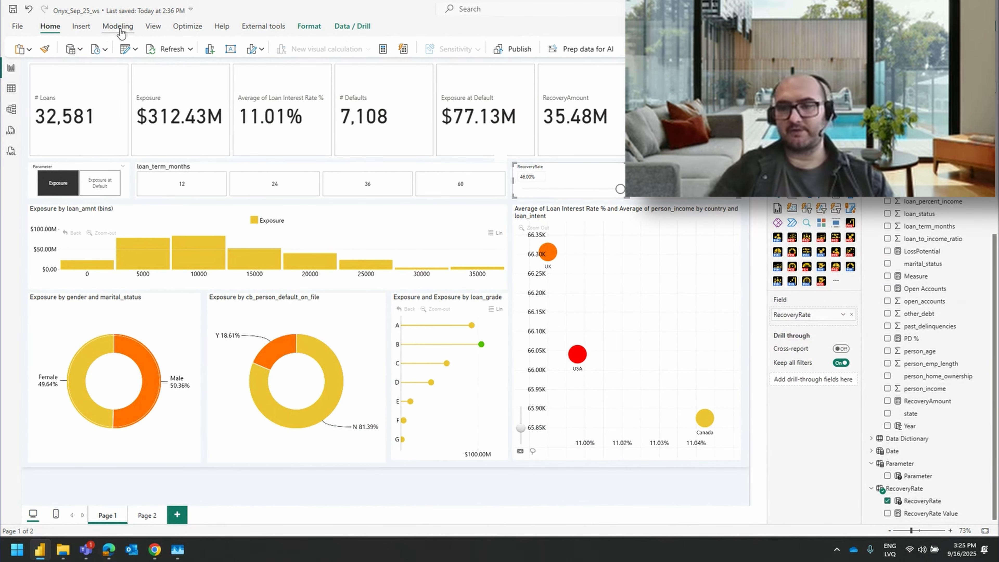
- Start a new numeric range parameter and name it RecRate
left_click(118, 27)
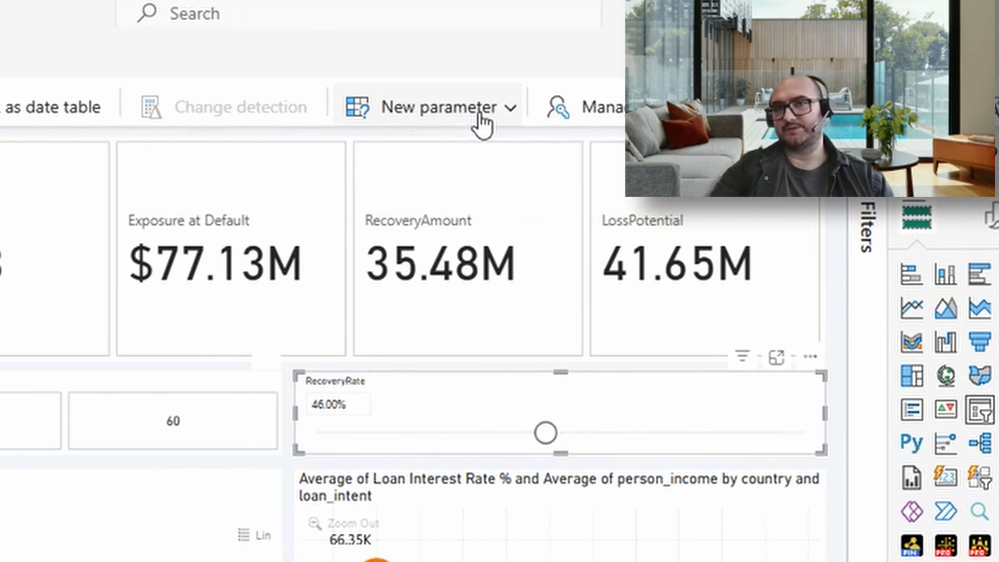
left_click(582, 52)
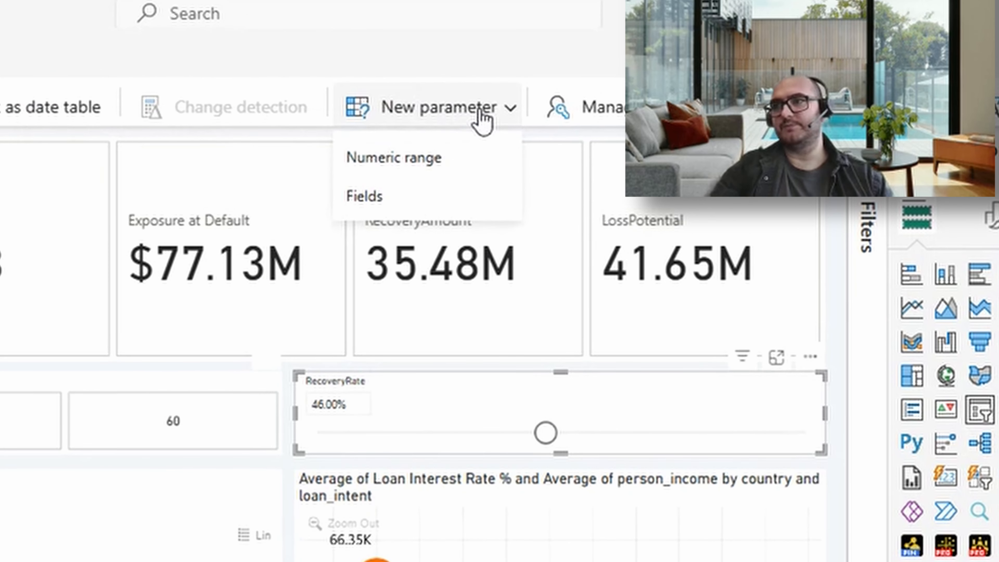
left_click(435, 159)
double_click(456, 221)
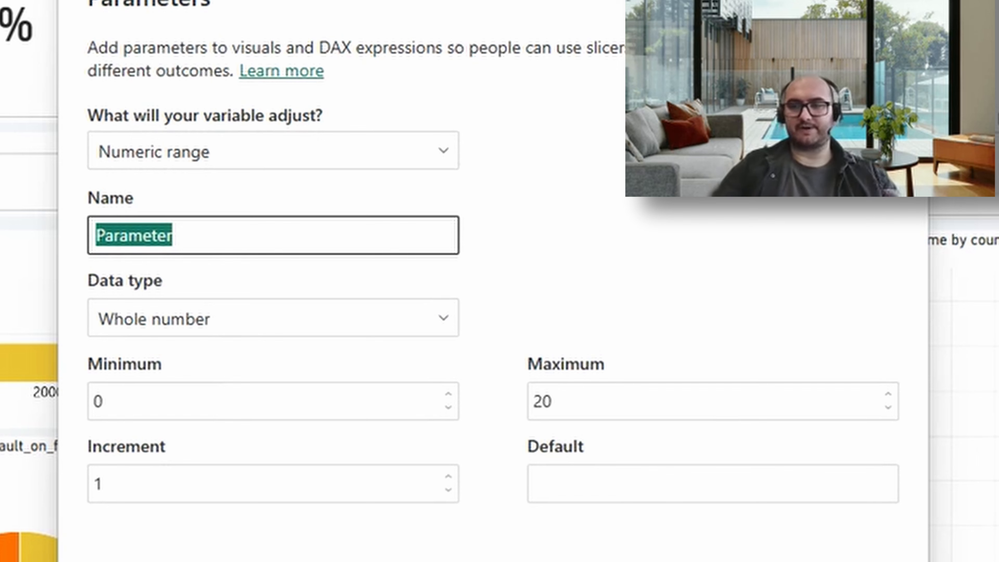
left_click(346, 235)
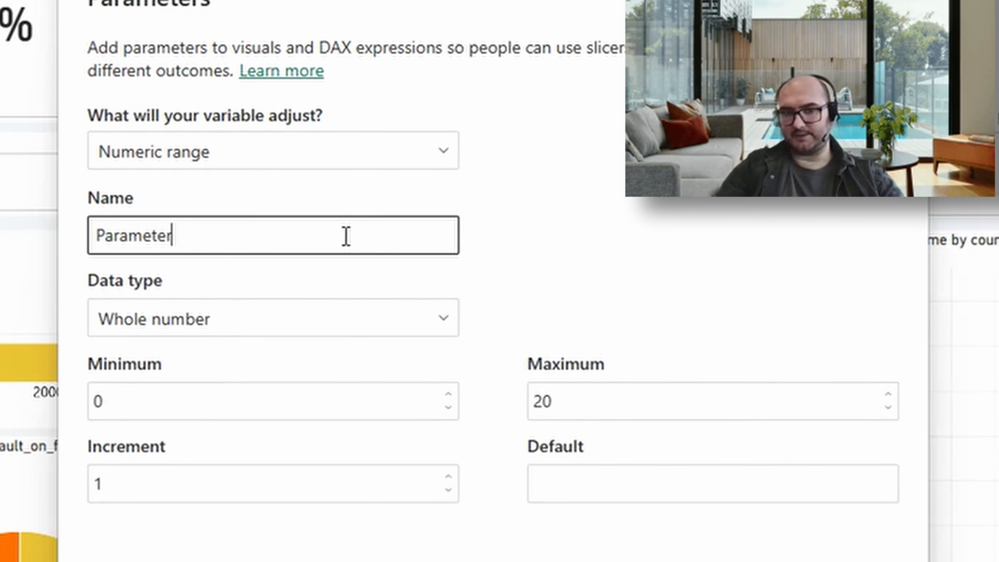
left_click(346, 215)
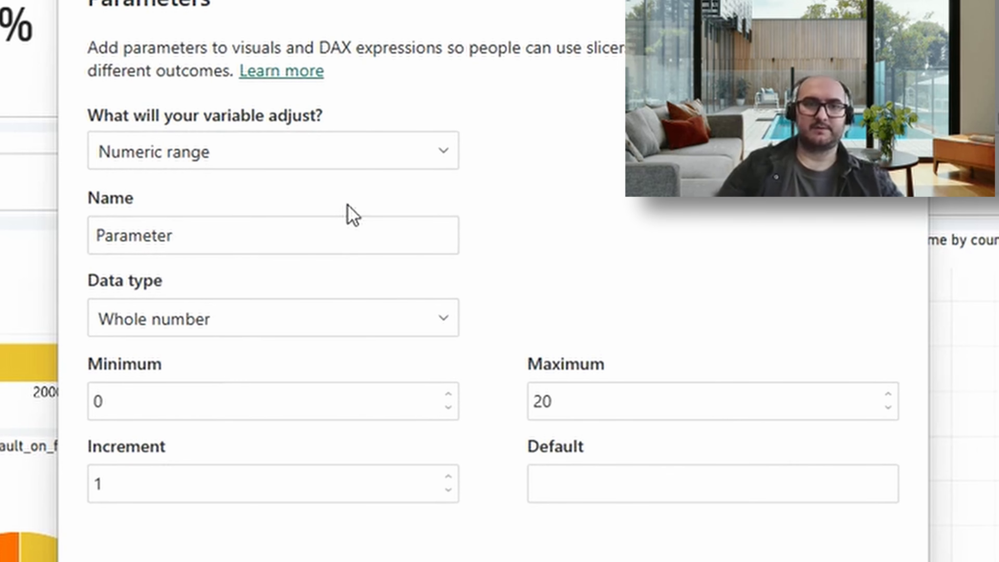
double_click(287, 229)
type("RecRate")
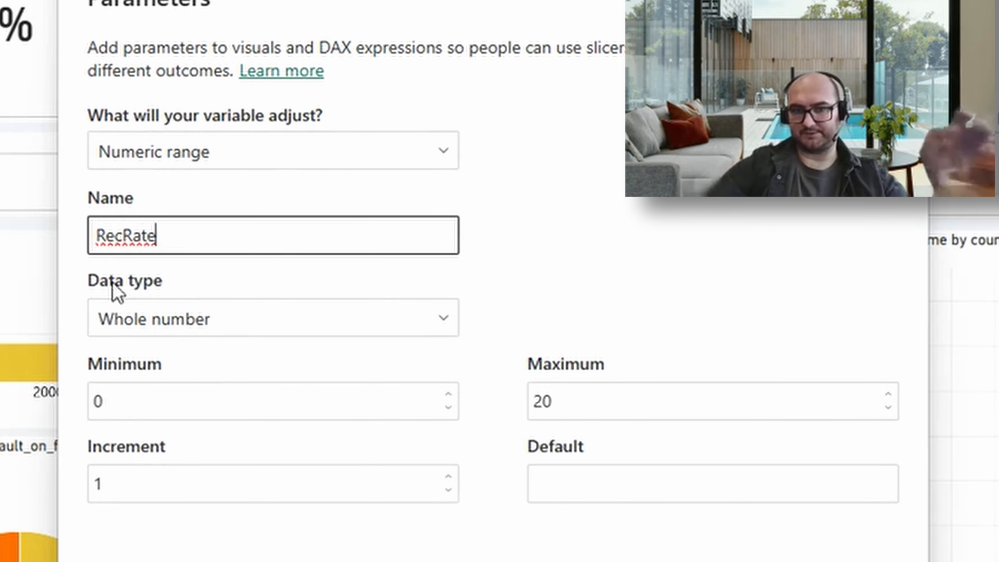
- Set the RecRate parameter's data type to Decimal number and its maximum to 1
left_click(118, 315)
left_click(193, 409)
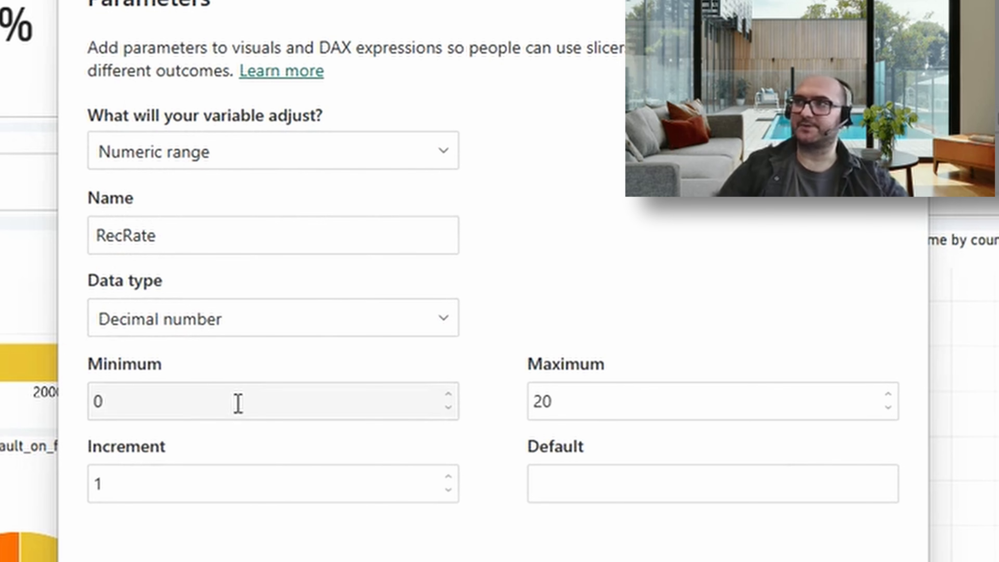
left_click(138, 409)
double_click(596, 400)
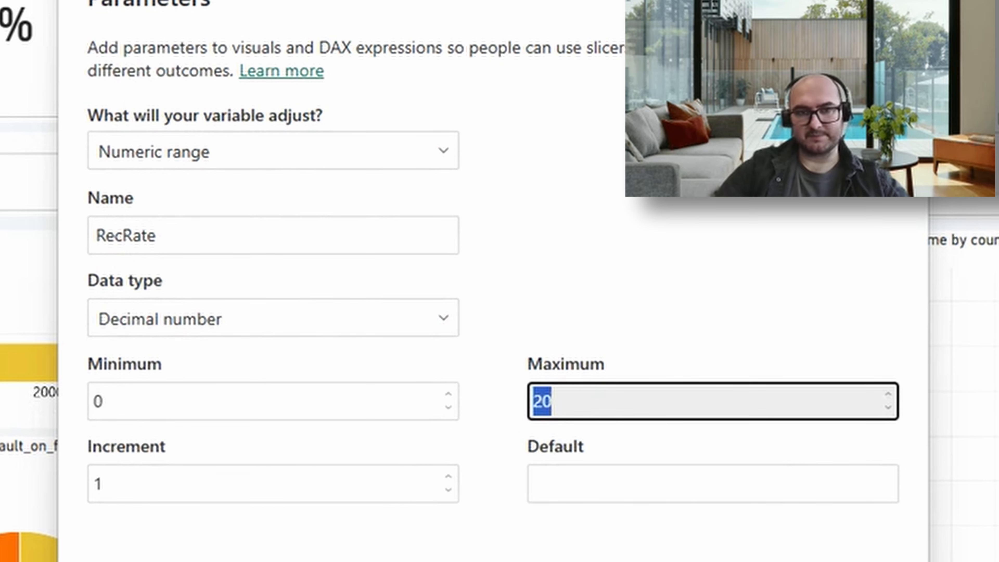
type("1")
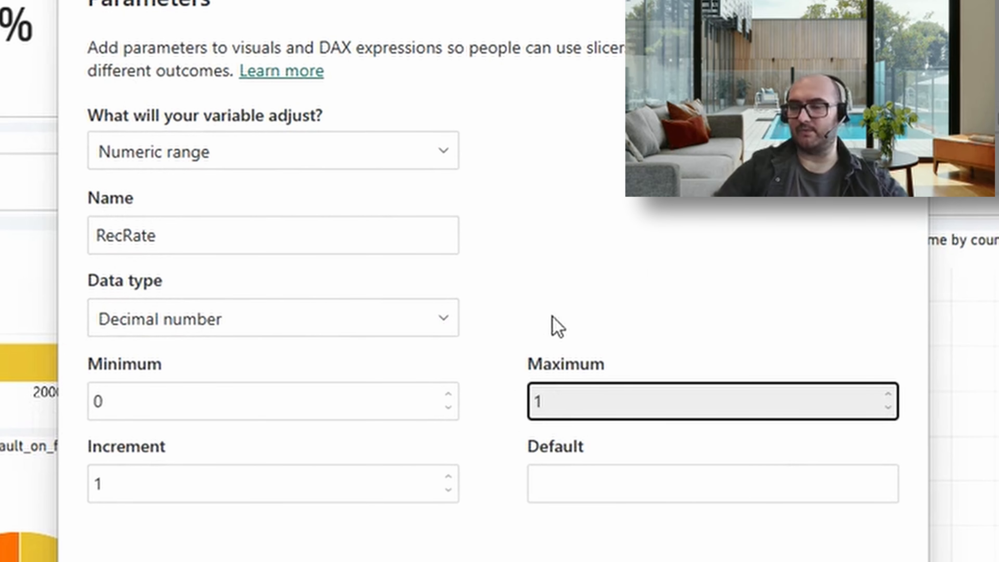
- Give the RecRate parameter an increment of 0.1 and a default of 0.45, and create it with its slicer
left_click(211, 498)
double_click(97, 485)
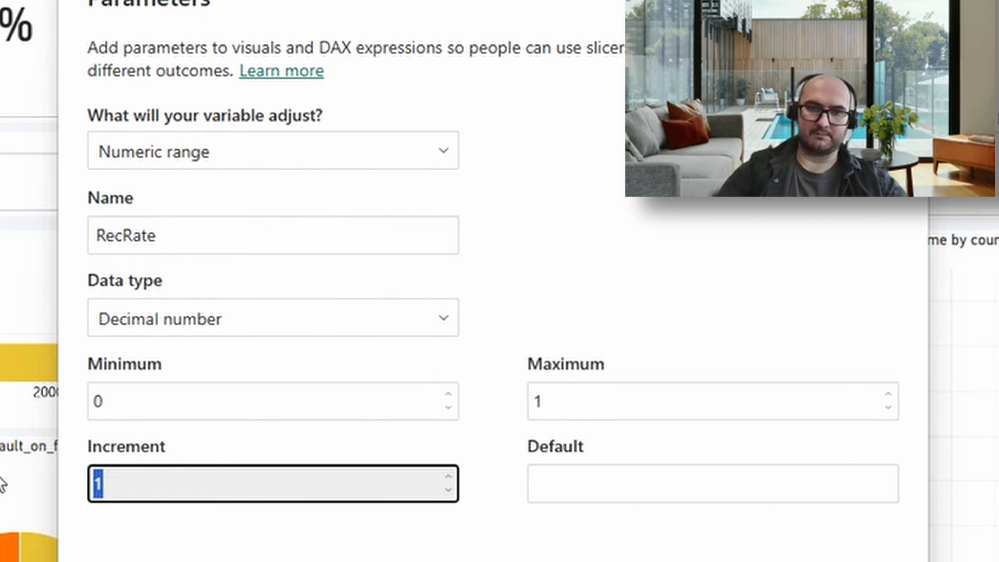
type("0.01")
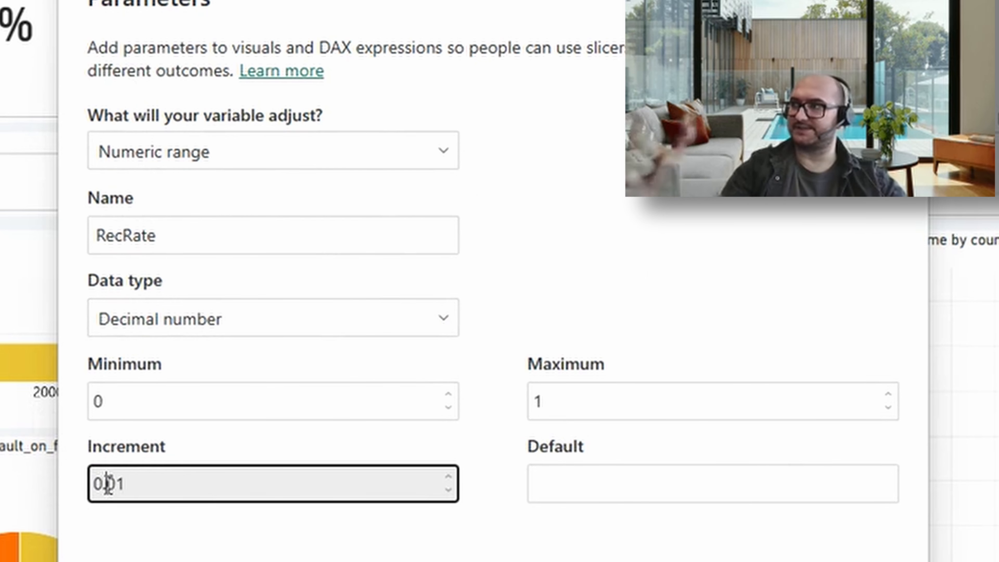
left_click_drag(100, 482, 229, 494)
type(".1")
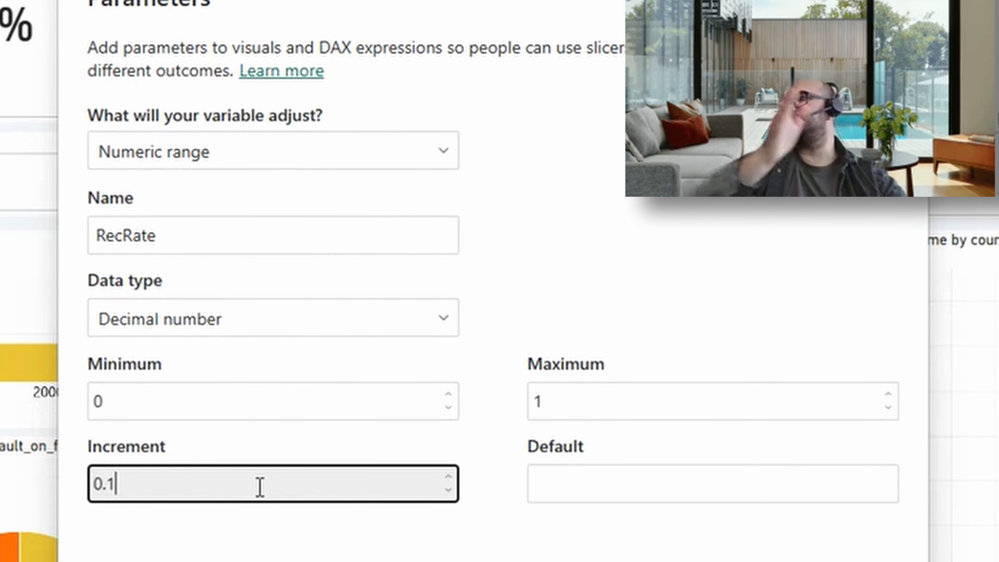
left_click(611, 478)
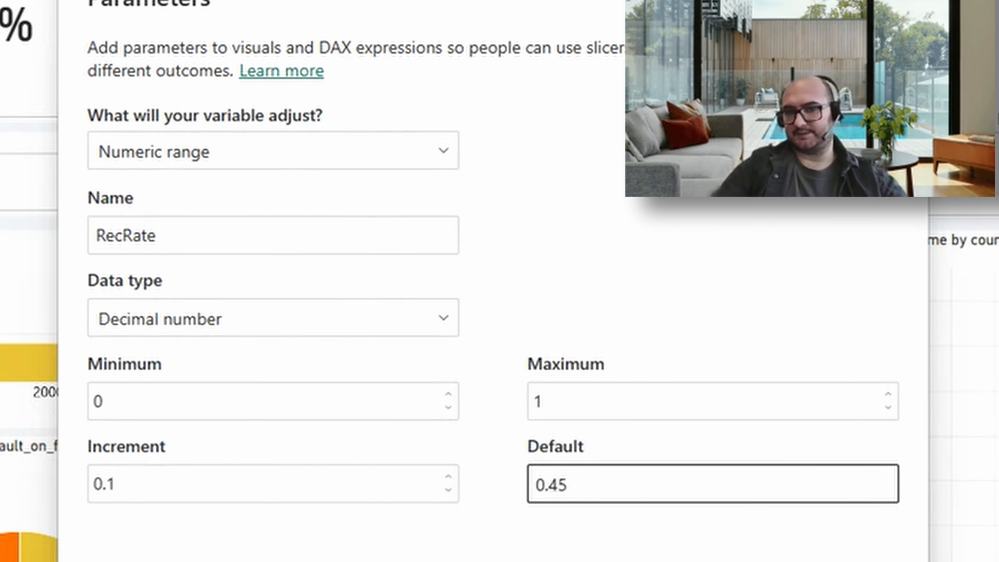
left_click(900, 3)
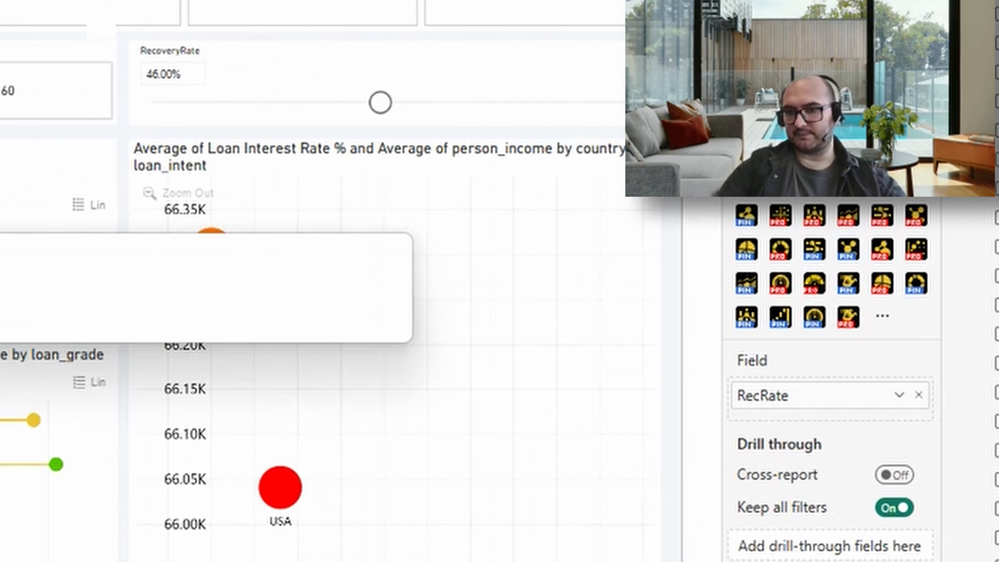
left_click(702, 506)
- Set the new RecRate slicer to 0.60 and move it off the KPI cards to just below them
scroll(818, 342, "down", 2)
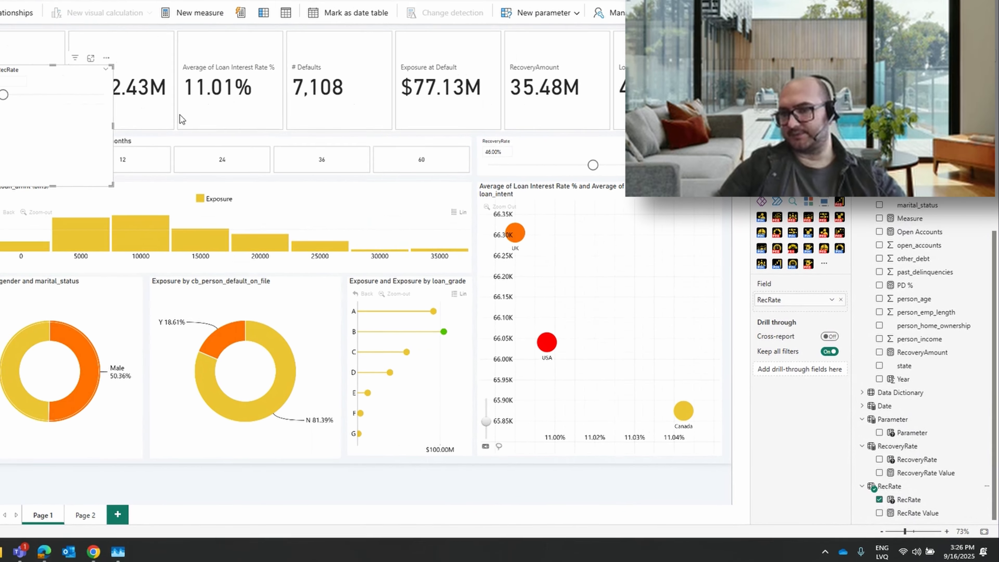
left_click_drag(7, 94, 72, 104)
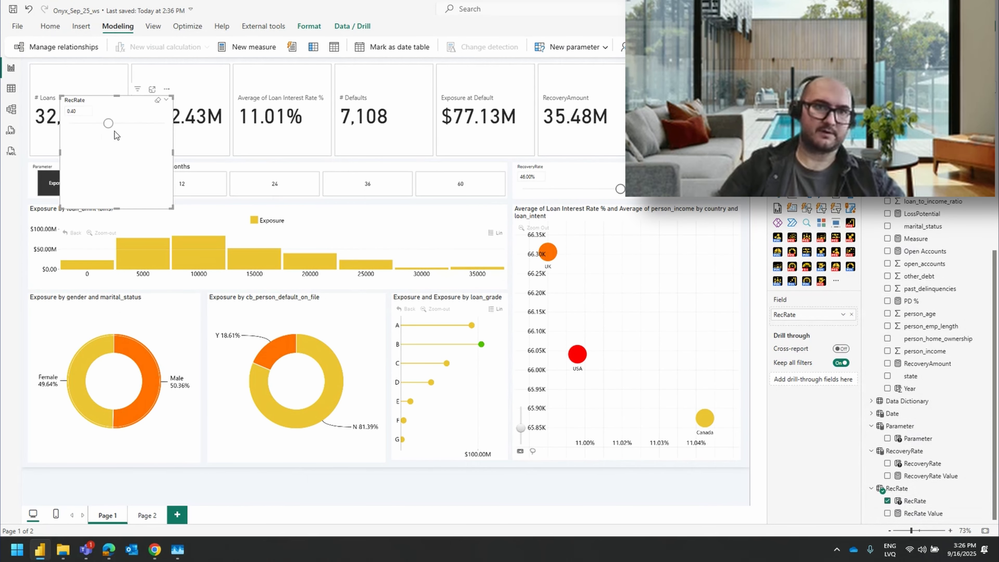
left_click_drag(116, 135, 120, 136)
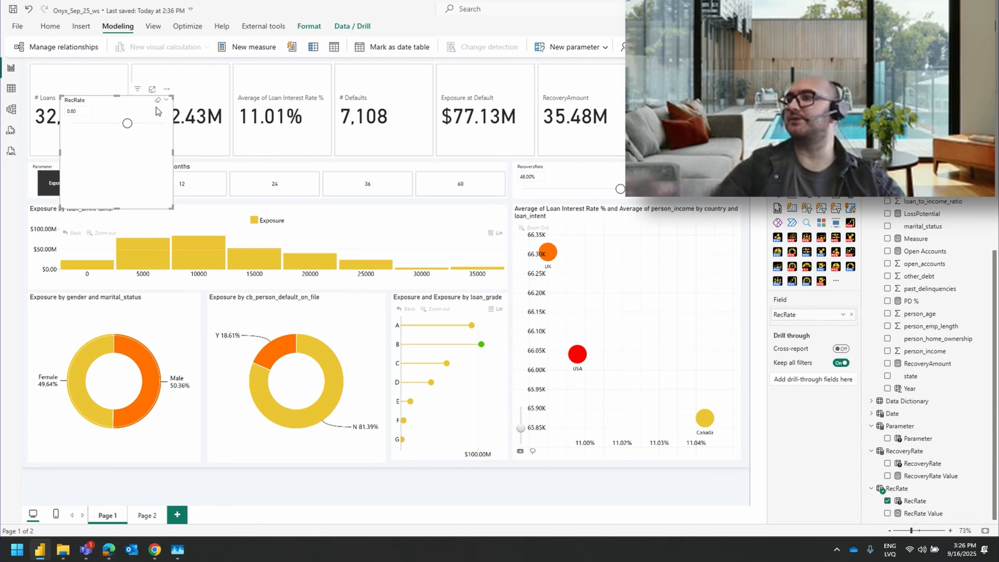
left_click_drag(72, 125, 182, 199)
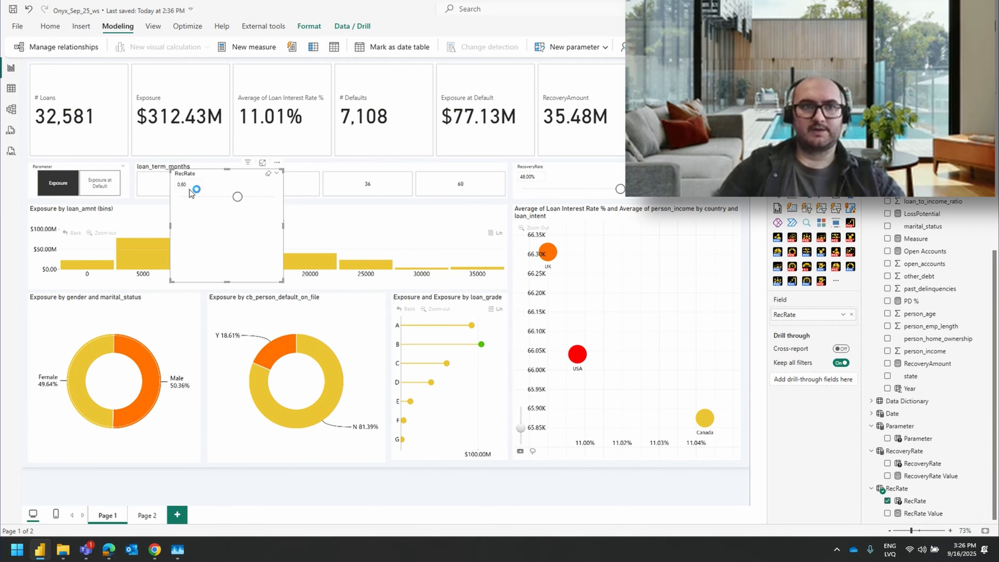
- Format the RecRate column as a percentage with 0 decimal places
left_click(931, 503)
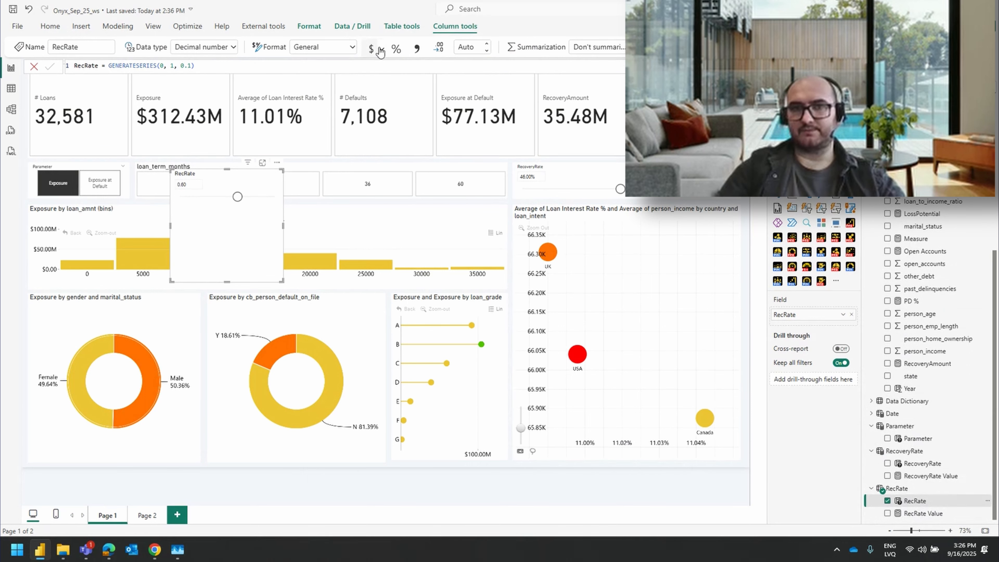
left_click(396, 50)
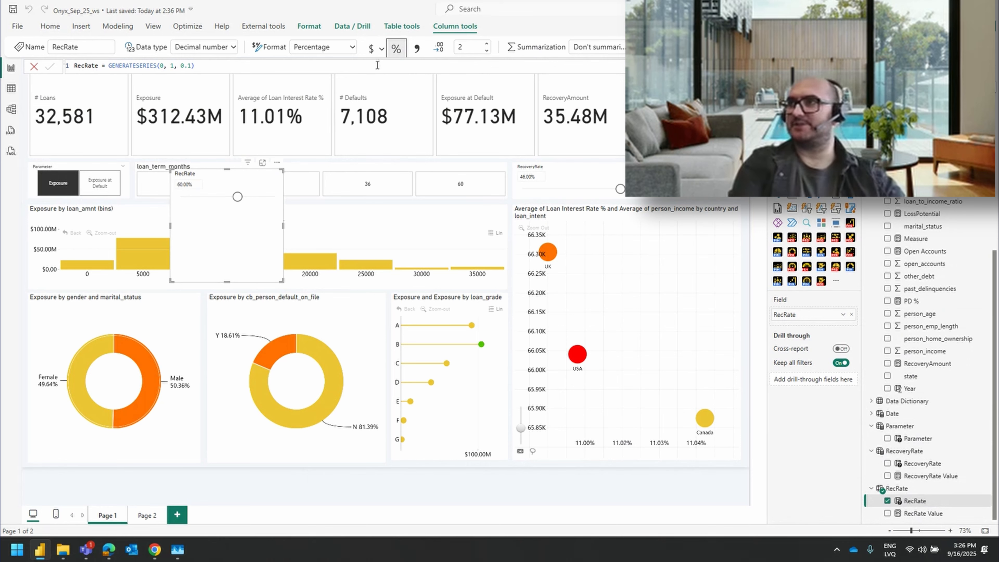
left_click(465, 47)
left_click(466, 48)
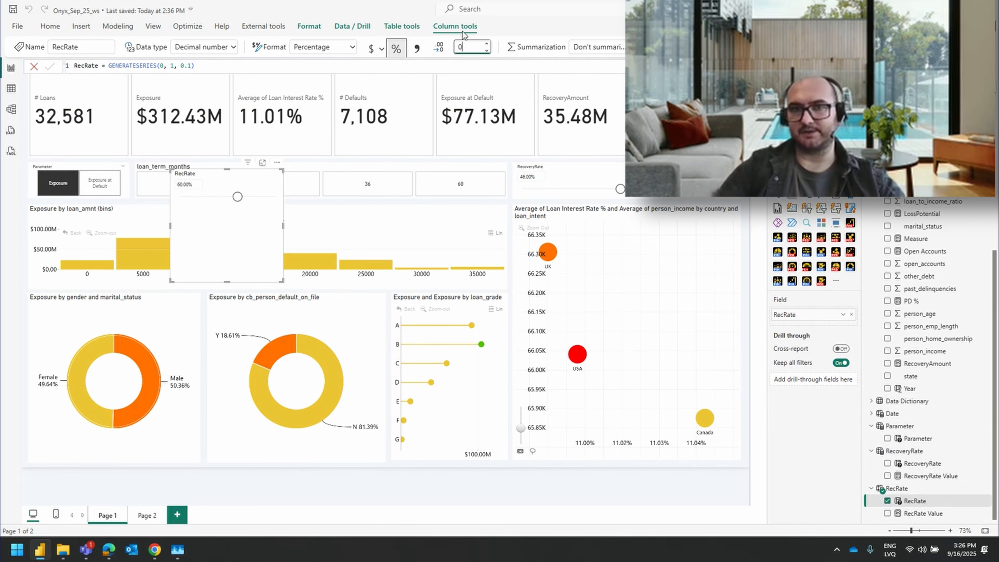
type("0")
key("Return")
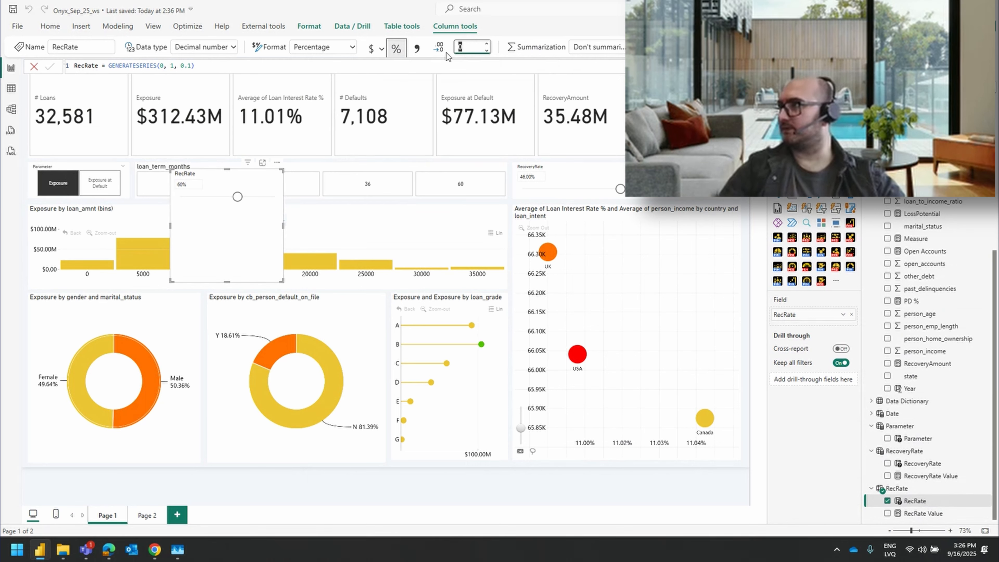
- Set the RecRate slicer to 50% and change the increment in its GENERATESERIES formula to 0.05
mouse_move(237, 197)
left_mouse_down()
mouse_move(217, 205)
mouse_move(238, 205)
mouse_move(192, 203)
mouse_move(254, 204)
mouse_move(206, 201)
mouse_move(226, 208)
left_mouse_up()
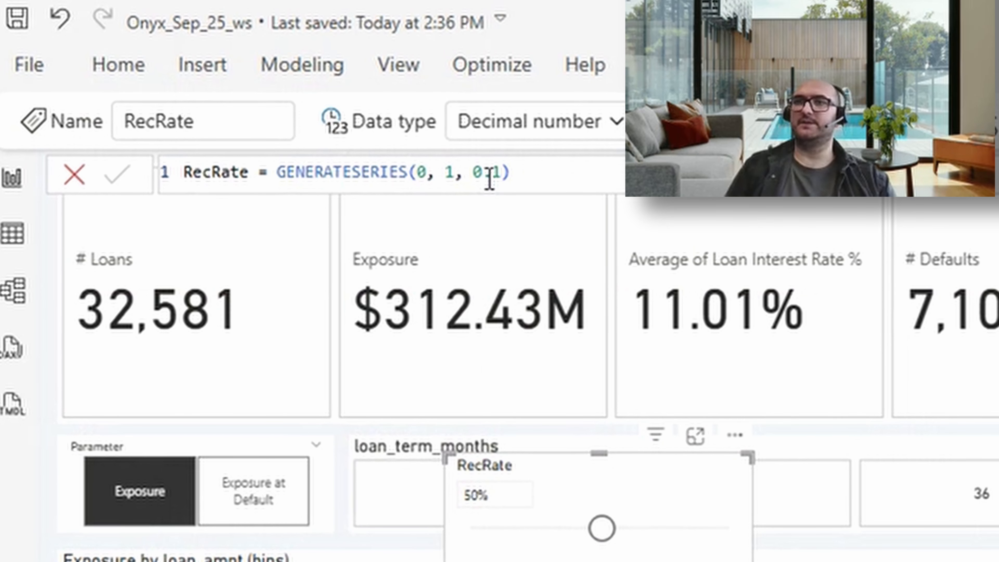
left_click(413, 172)
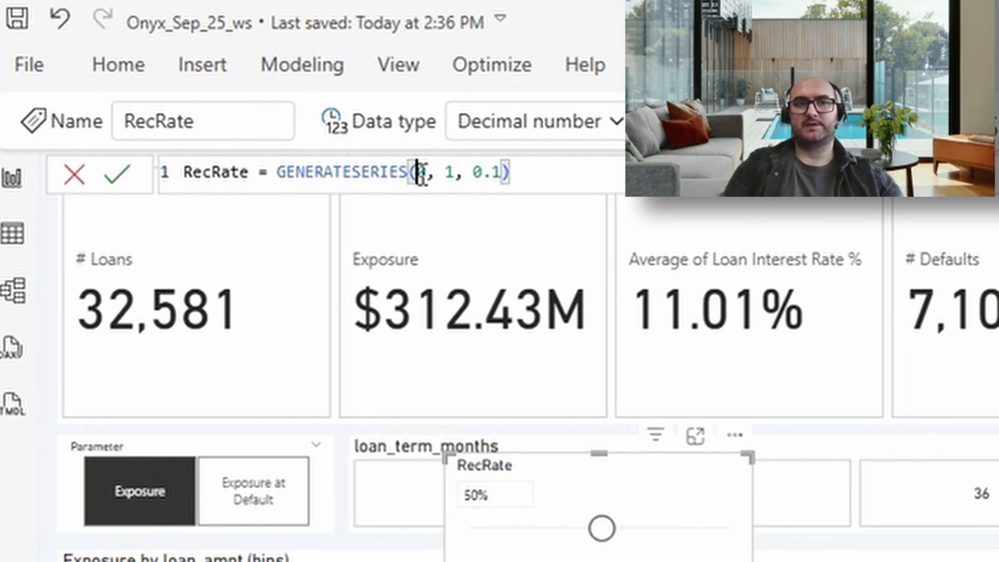
double_click(497, 174)
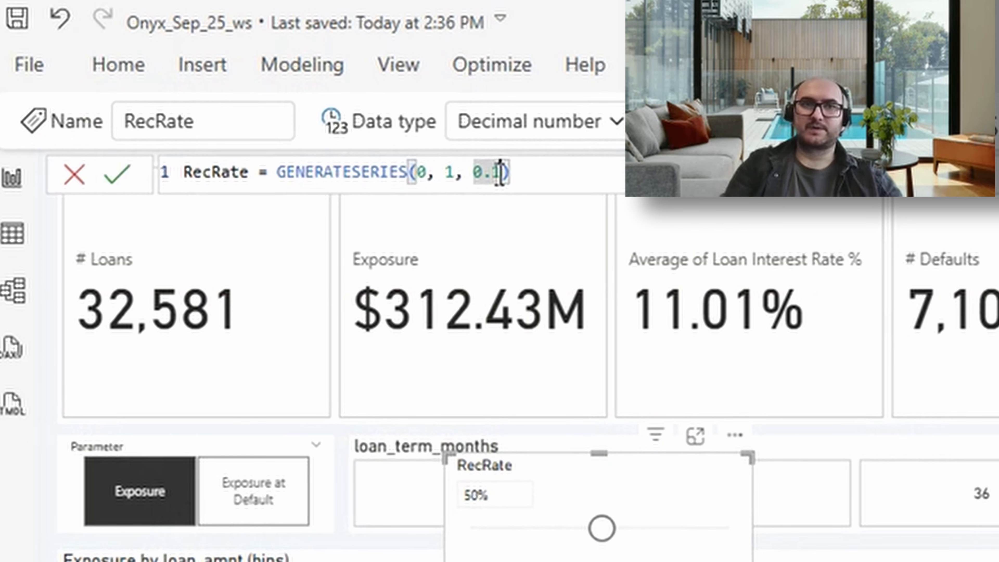
type("0.05")
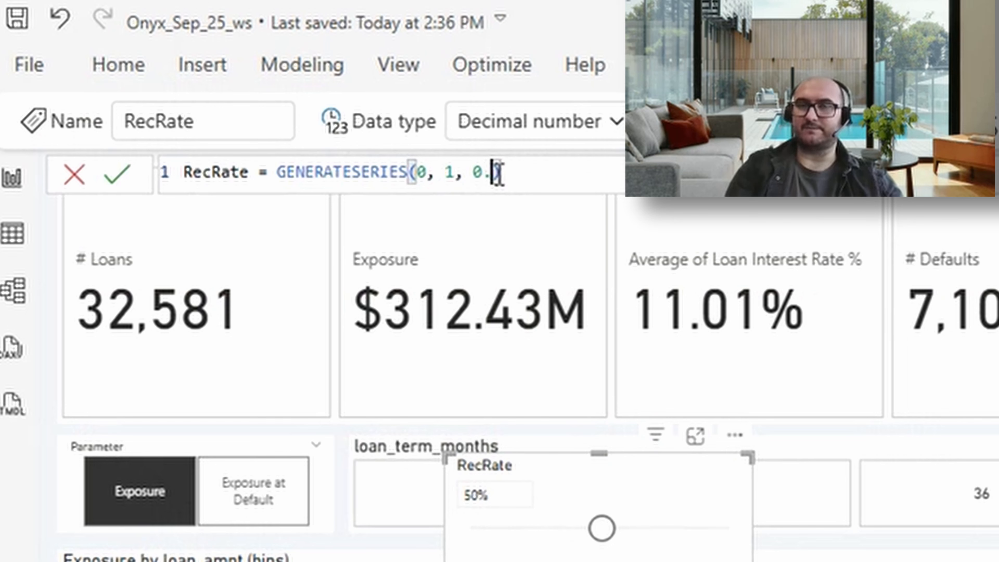
key("Return")
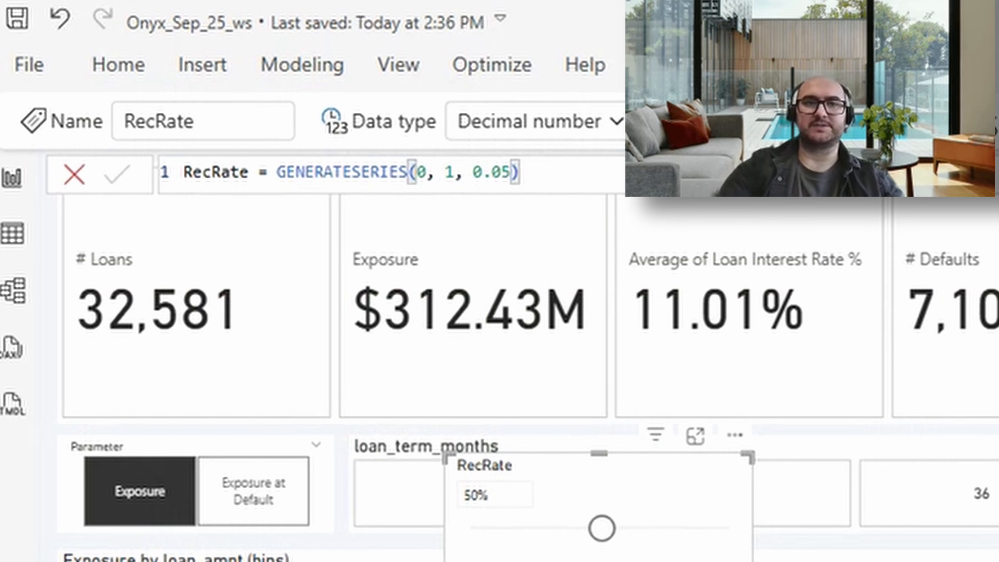
- Set the RecRate slicer to 70% and move it down over the loan amount bins chart
left_click_drag(475, 528, 665, 560)
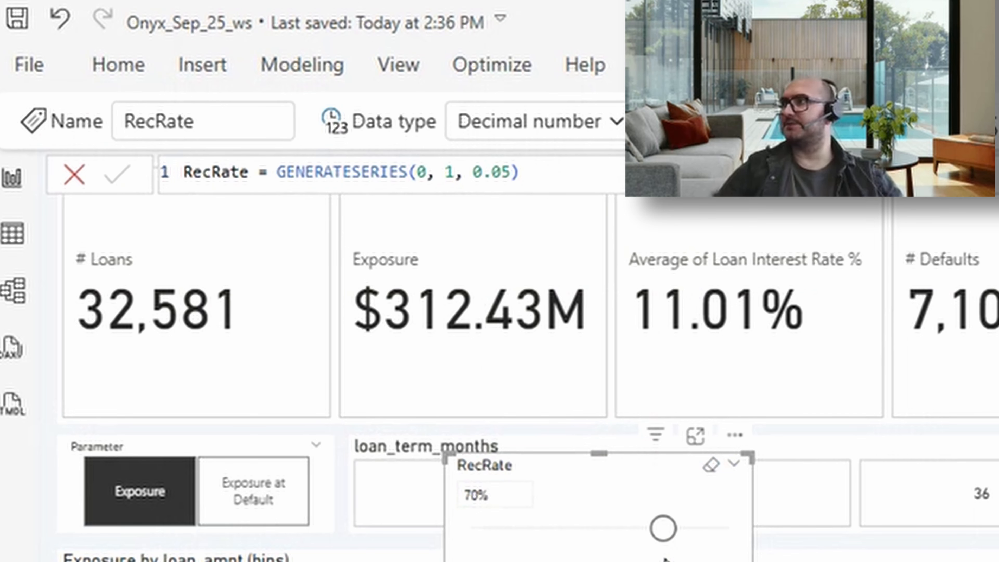
left_click_drag(602, 452, 636, 552)
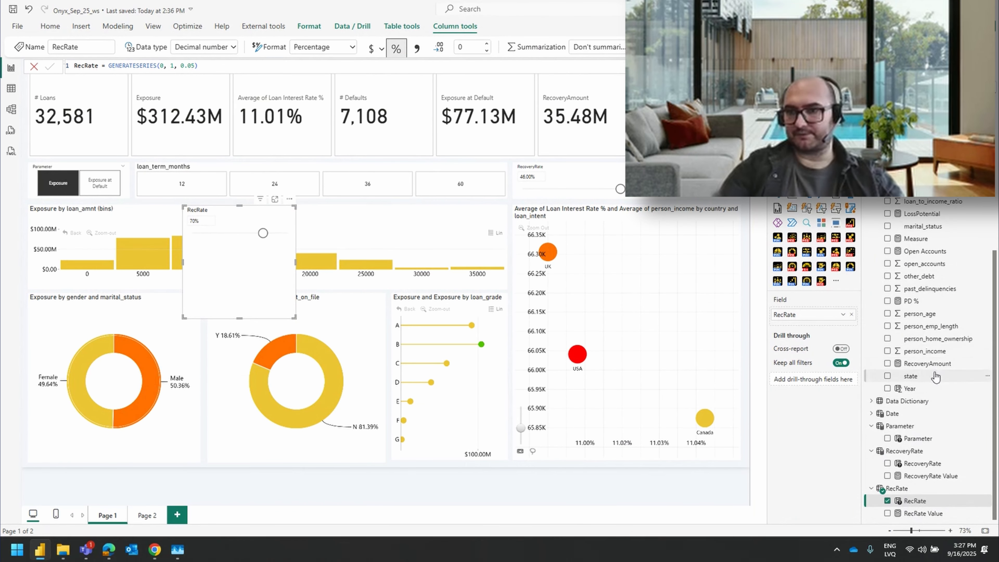
- Add a new measure to the Credit Risk Data table and name it RecoveryAmountTest
right_click(936, 384)
left_click(903, 217)
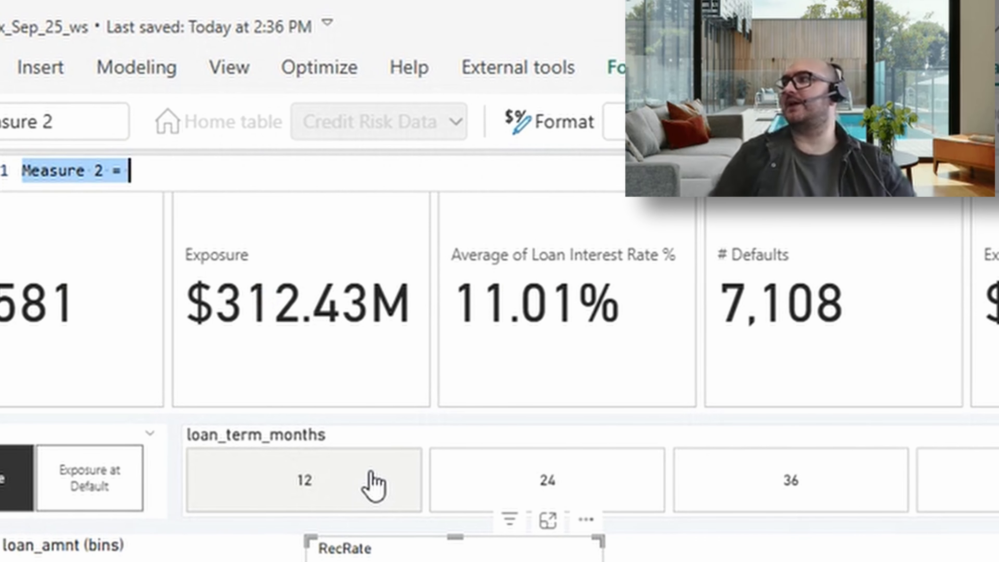
type("Recov")
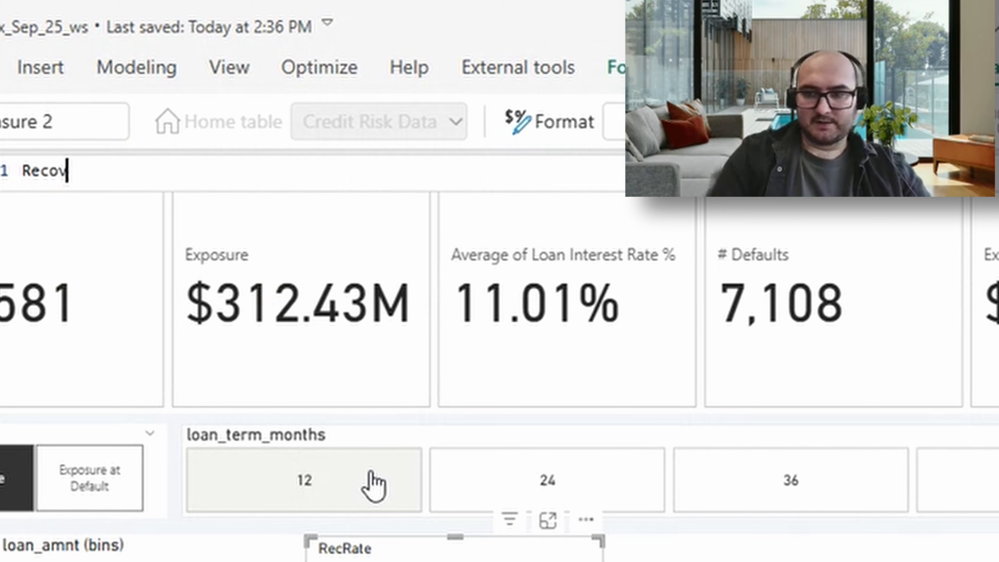
type("eryAmountTest = ")
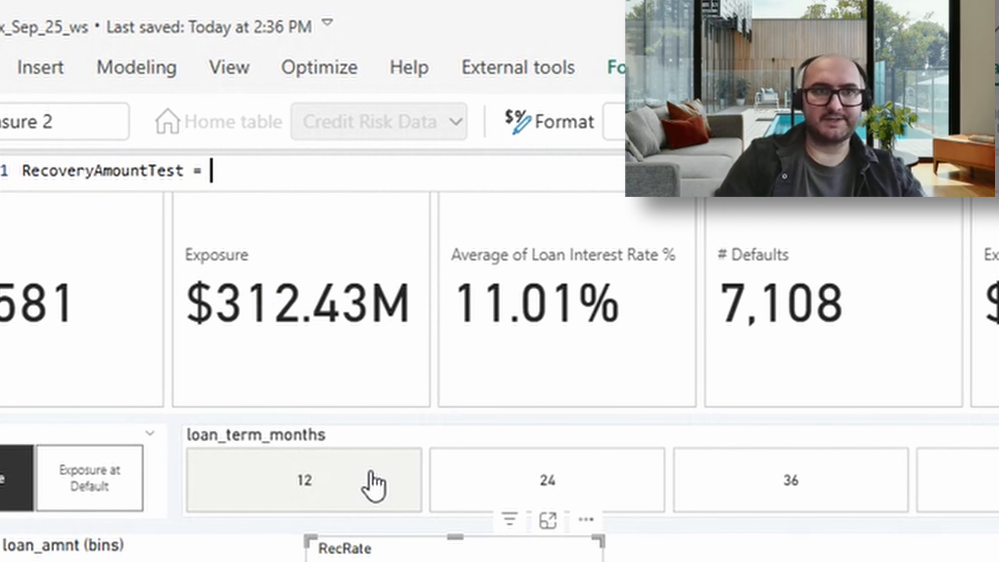
type("re")
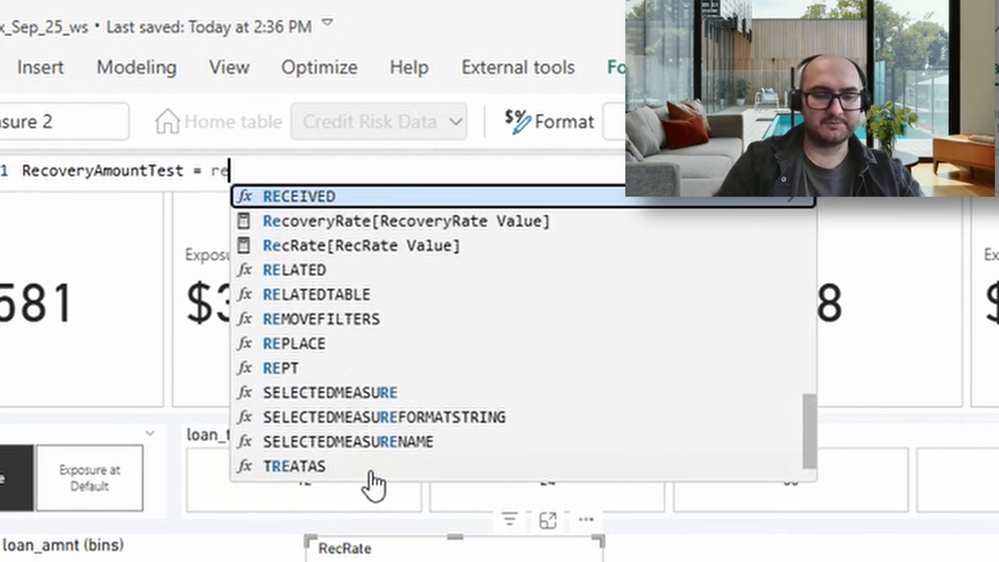
type("covery")
key("BackSpace")
key("BackSpace")
key("BackSpace")
key("BackSpace")
key("BackSpace")
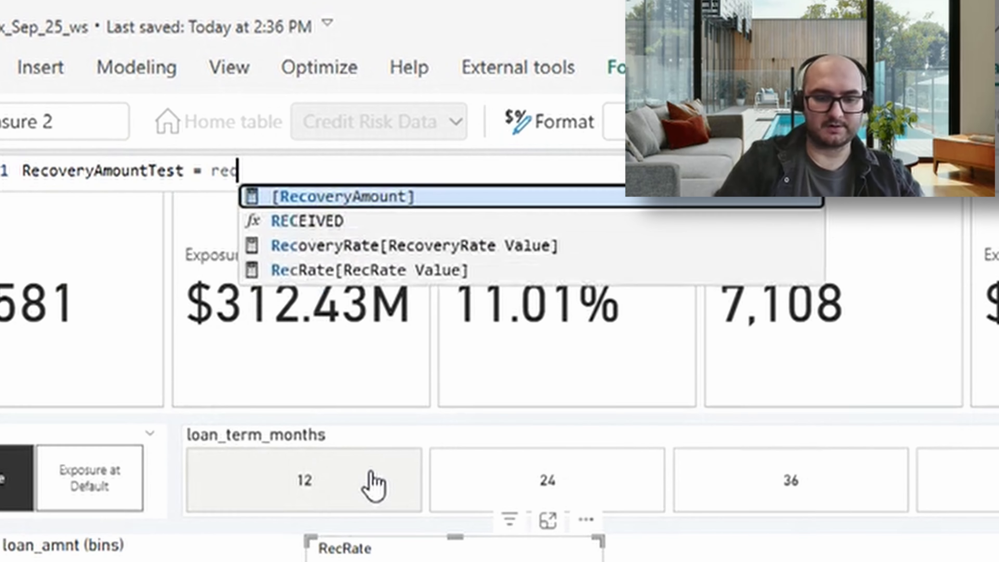
key("BackSpace")
key("BackSpace")
key("BackSpace")
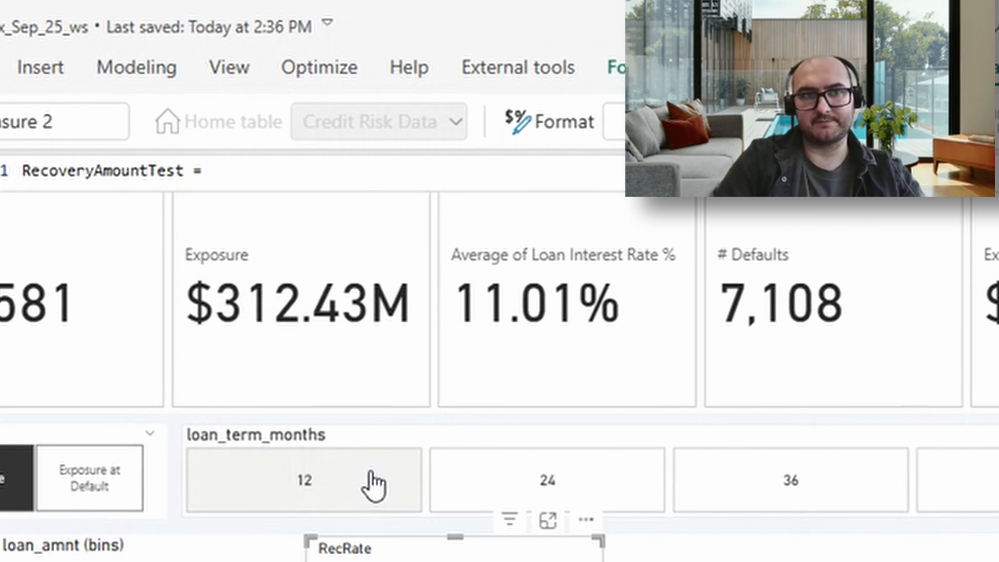
- Define the RecoveryAmountTest measure as [Exposure at Default] * RecRate[RecRate Value]
type("exposure")
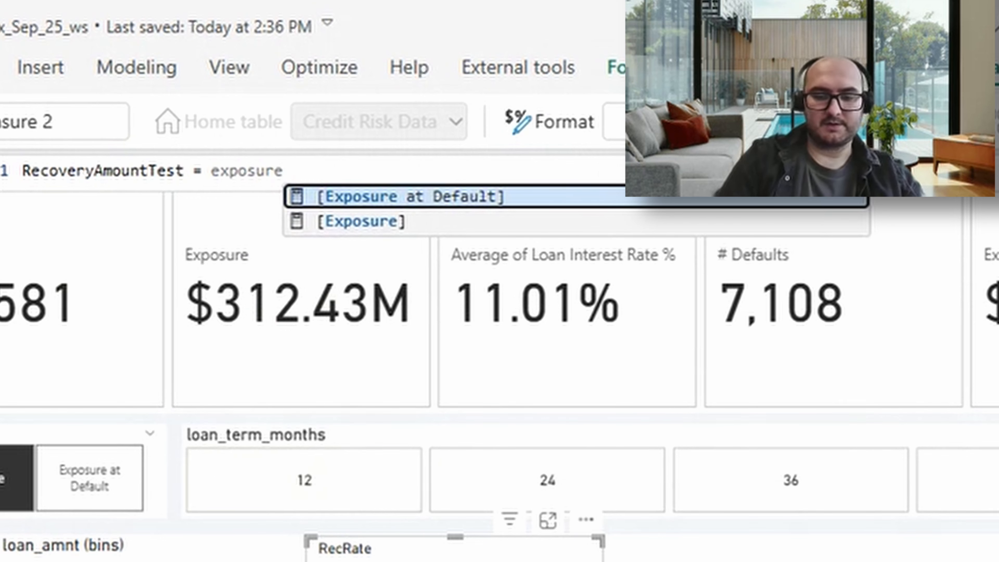
left_click(490, 199)
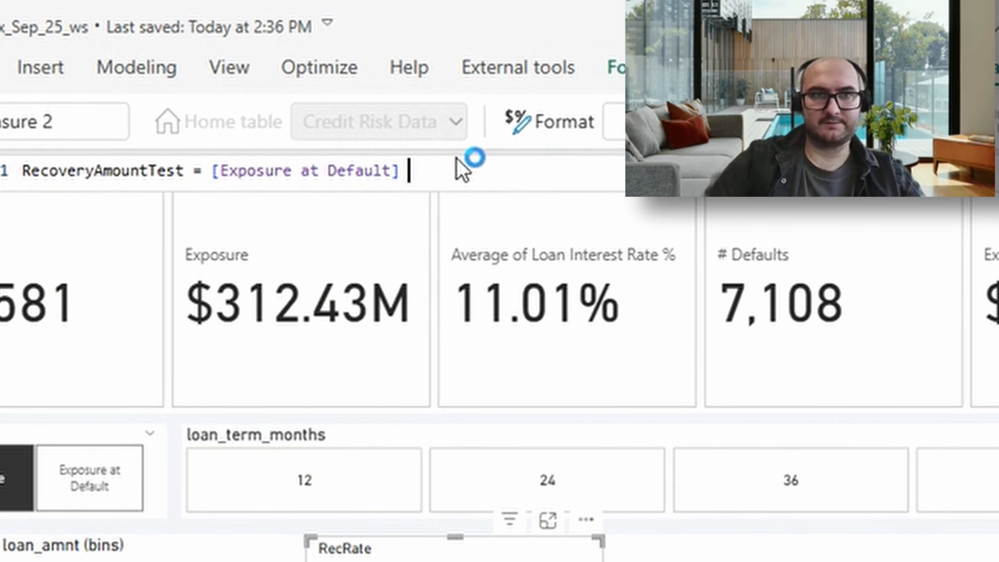
type("* recovery")
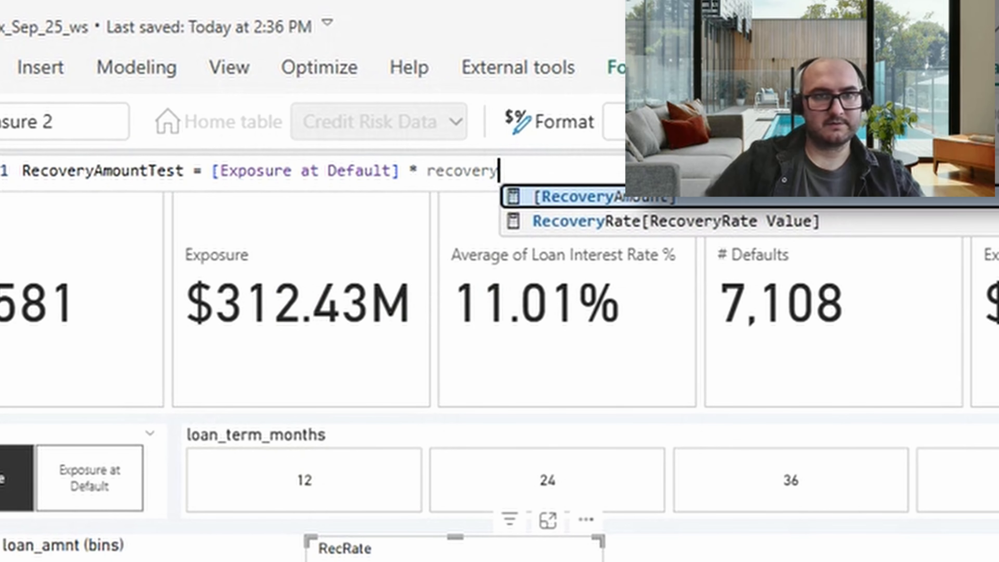
key("BackSpace")
key("BackSpace")
key("BackSpace")
key("BackSpace")
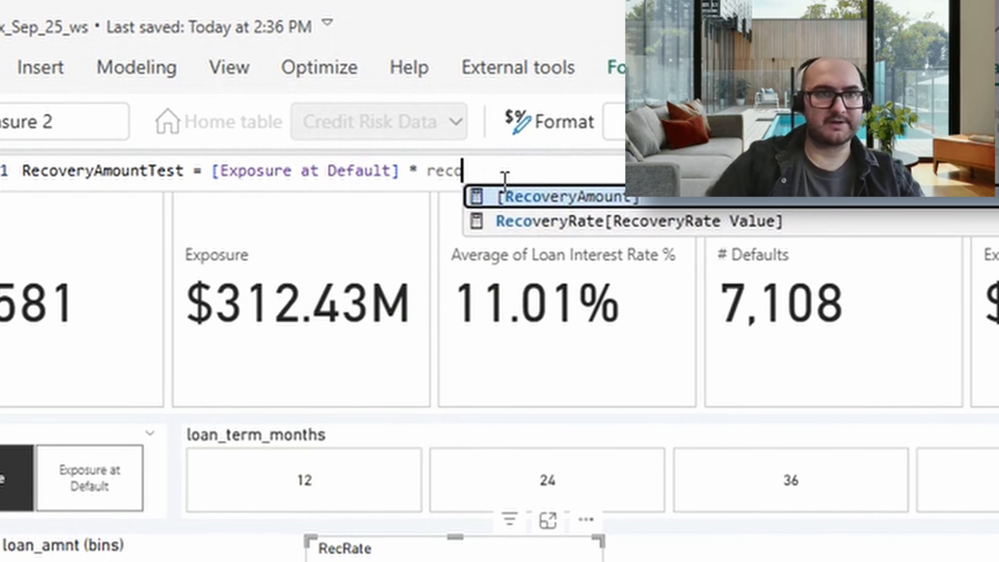
key("BackSpace")
left_click(562, 270)
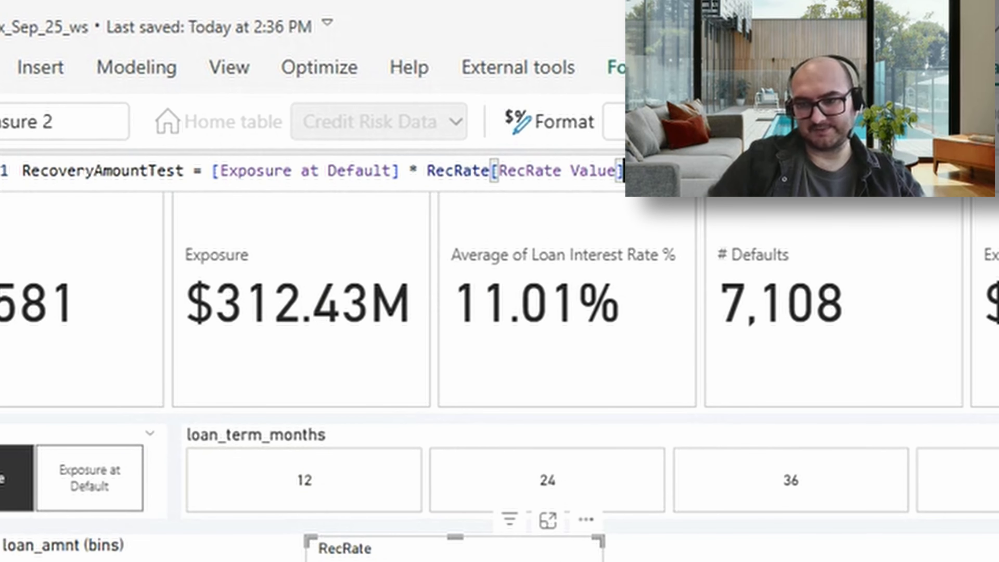
key("Return")
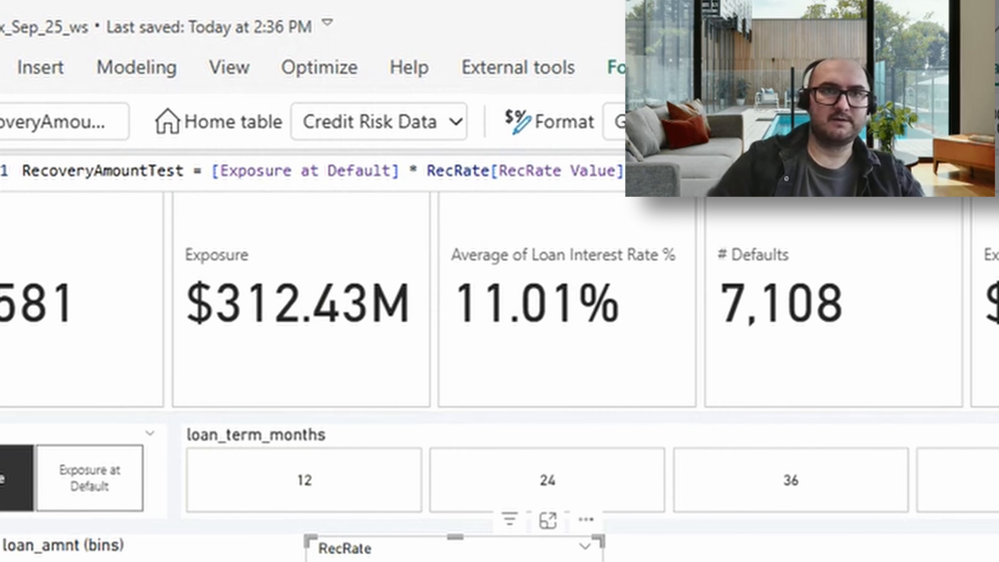
- Include RecoveryAmountTest in the row of cards and test it with the RecRate slicer at 50%, 95% and 10%
left_click(835, 300)
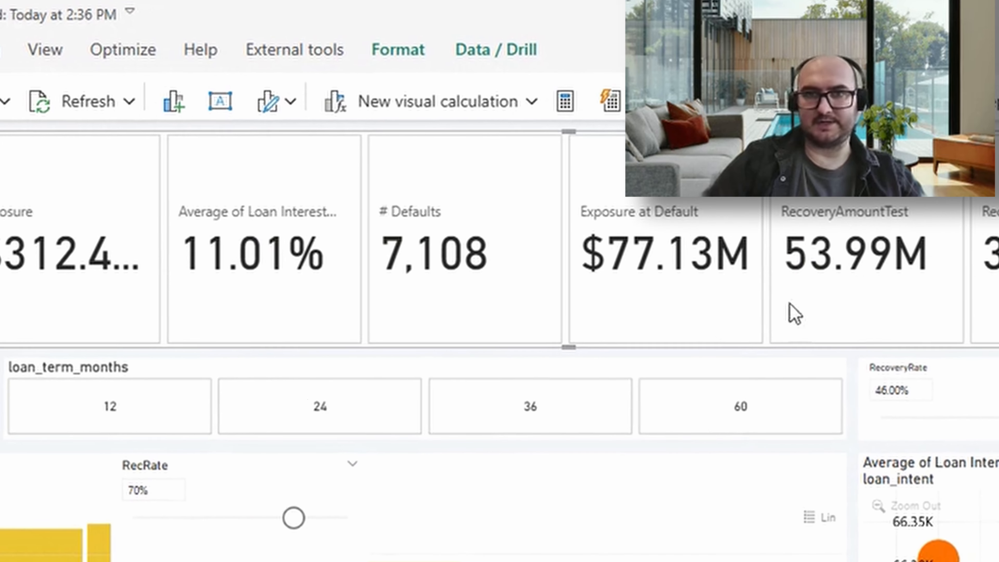
left_click_drag(291, 519, 233, 514)
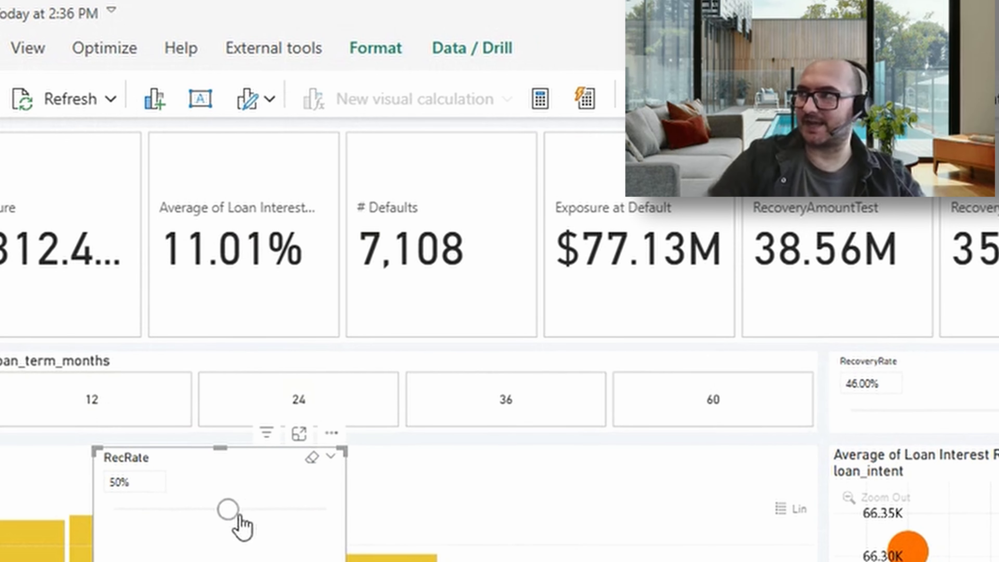
left_click_drag(228, 510, 328, 510)
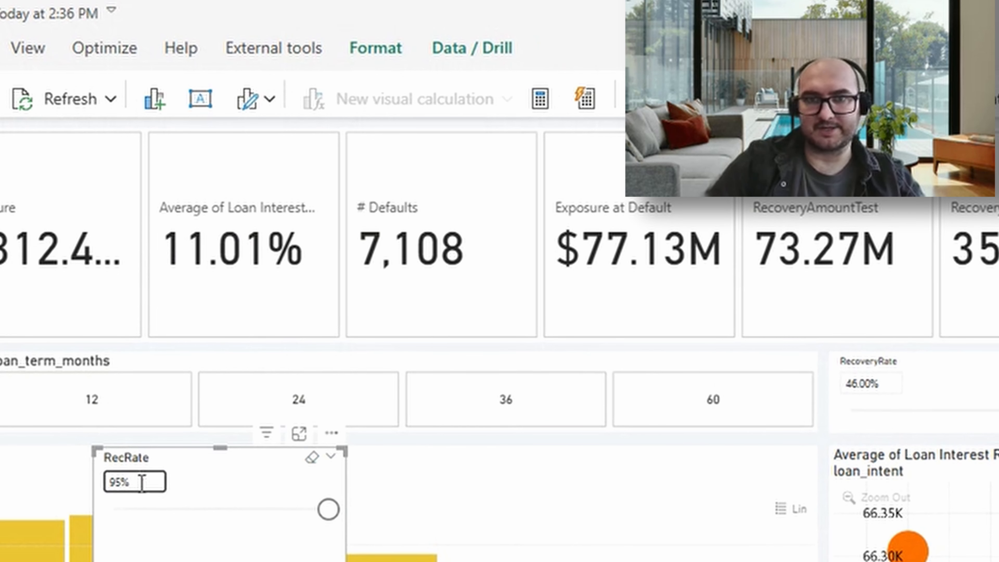
left_click_drag(328, 510, 138, 512)
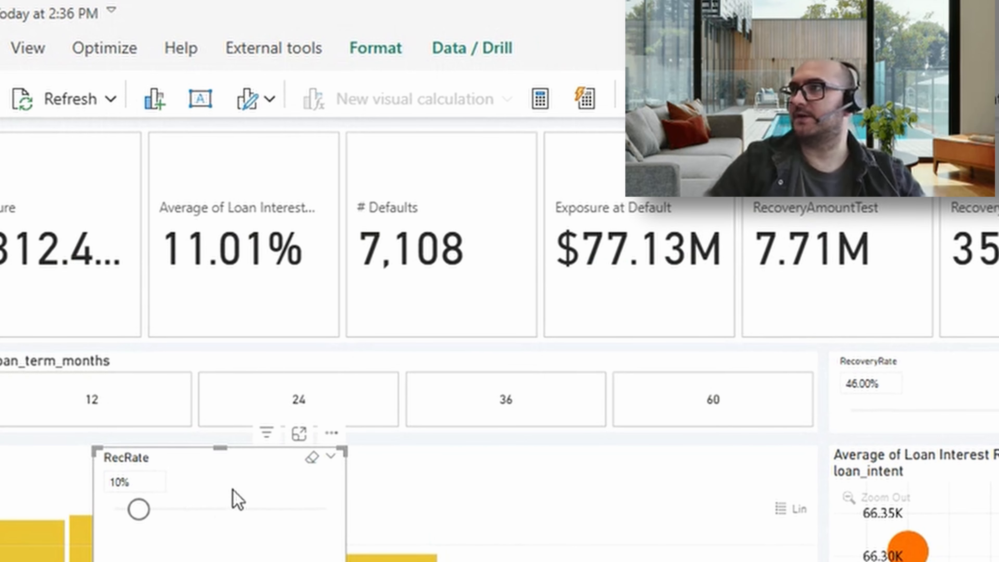
left_click(810, 173)
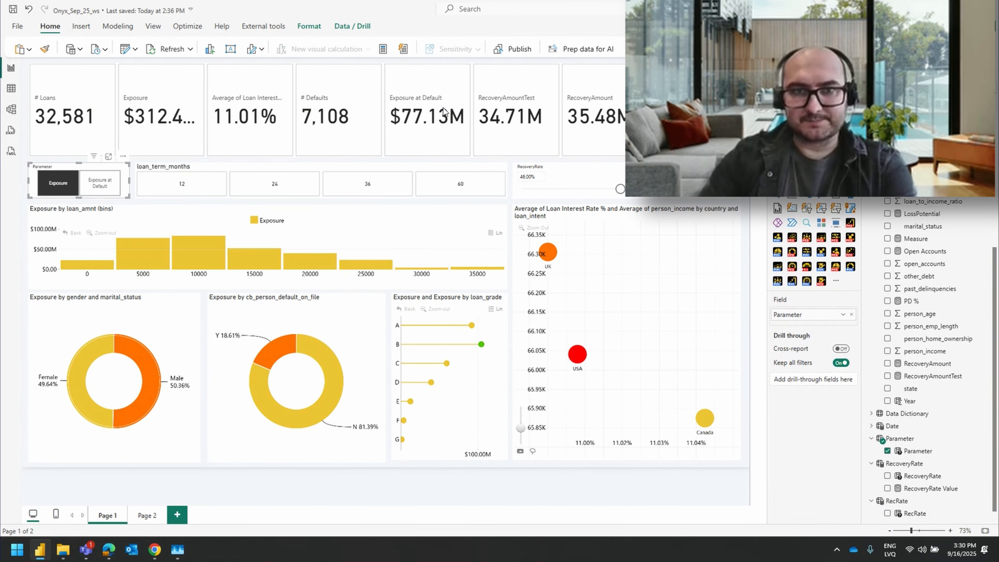
left_click(283, 166)
left_click(291, 160)
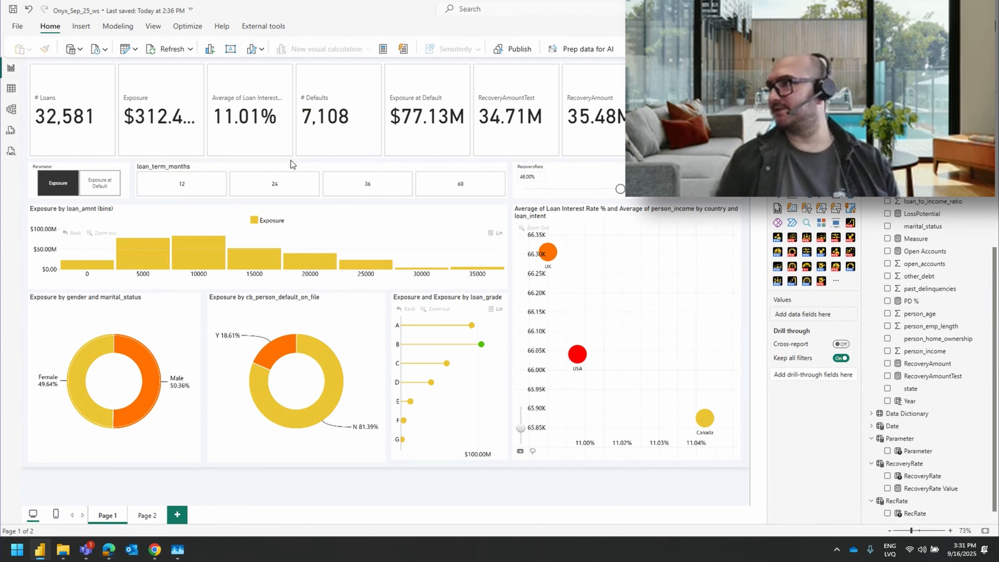
- Switch the existing Parameter slicer between Exposure and Exposure at Default to compare the charts, ending on Exposure at Default
left_click(87, 169)
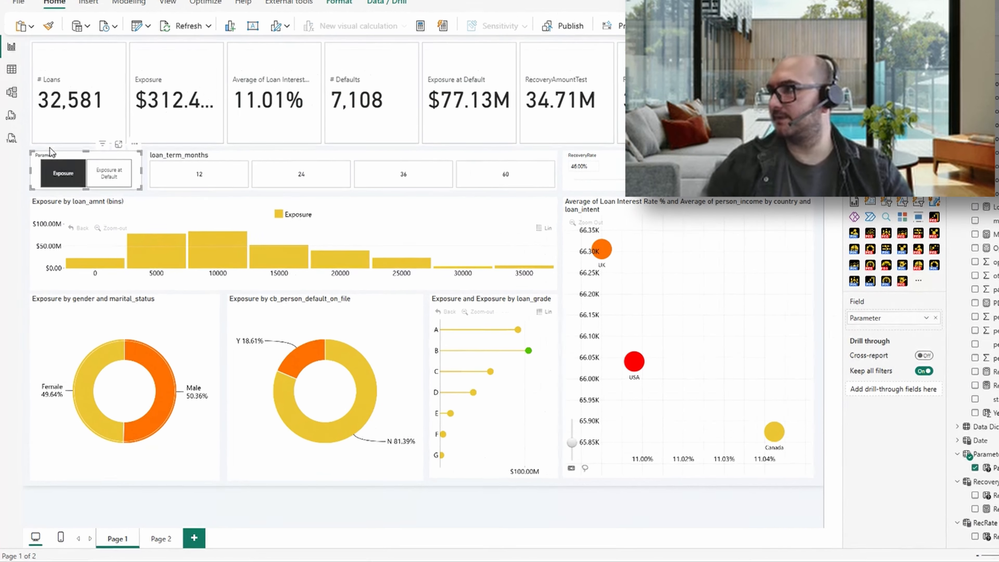
left_click(80, 152)
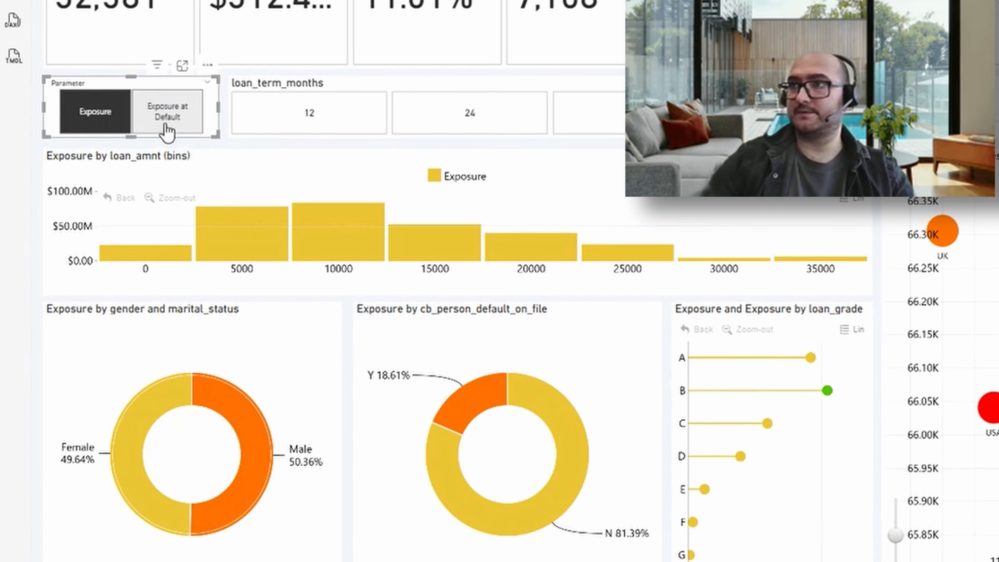
left_click(168, 126)
left_click(113, 133)
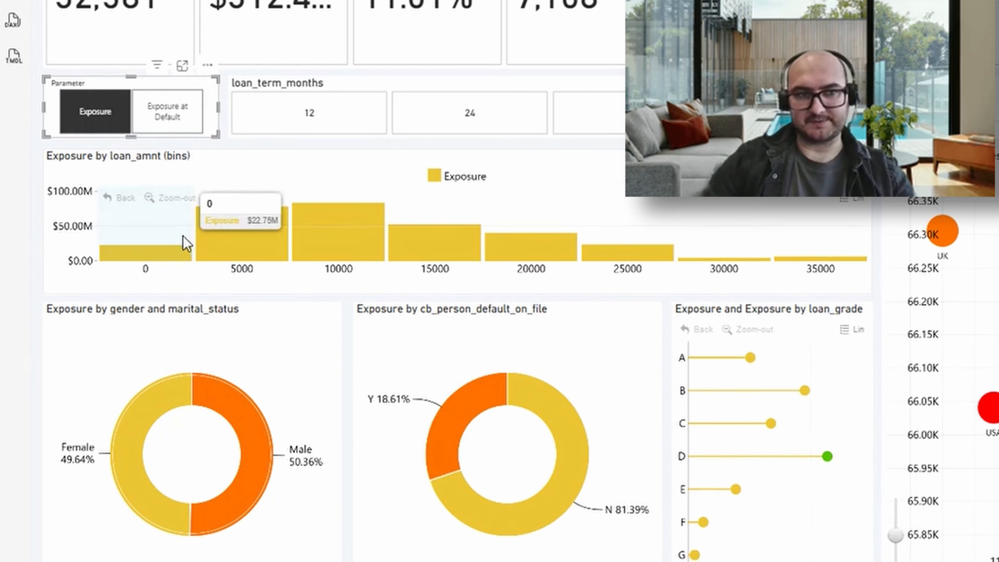
left_click(158, 107)
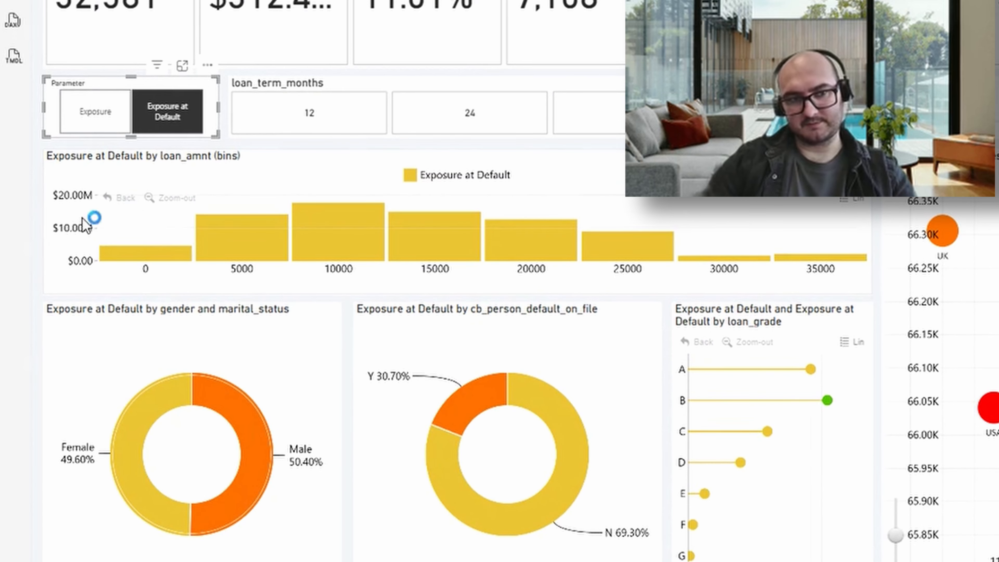
left_click(103, 126)
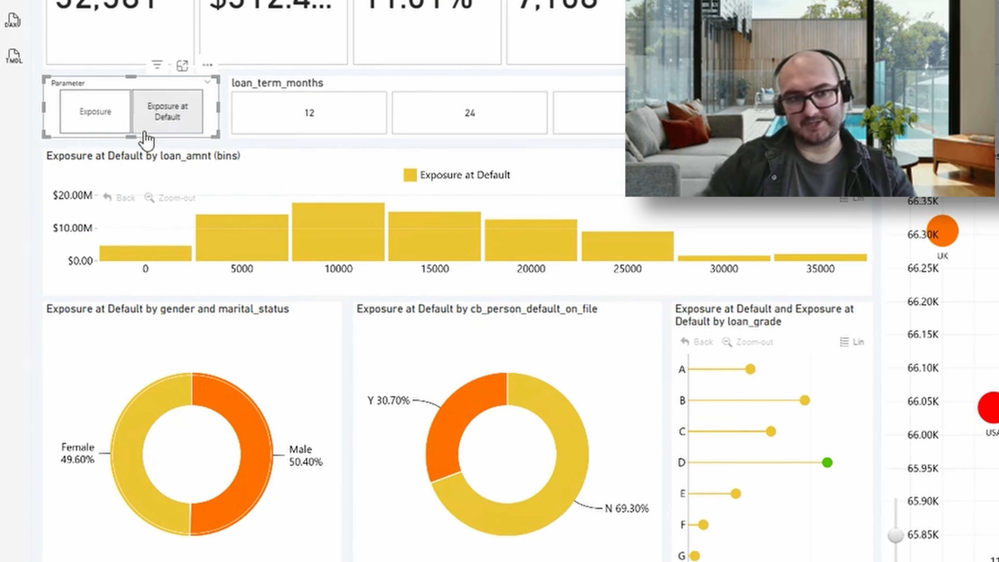
left_click(177, 101)
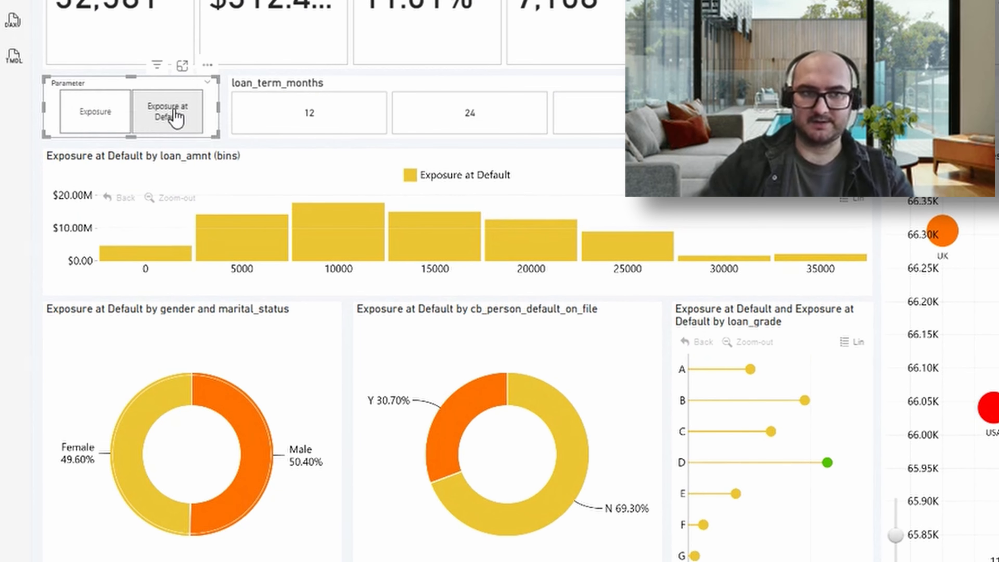
left_click(173, 105)
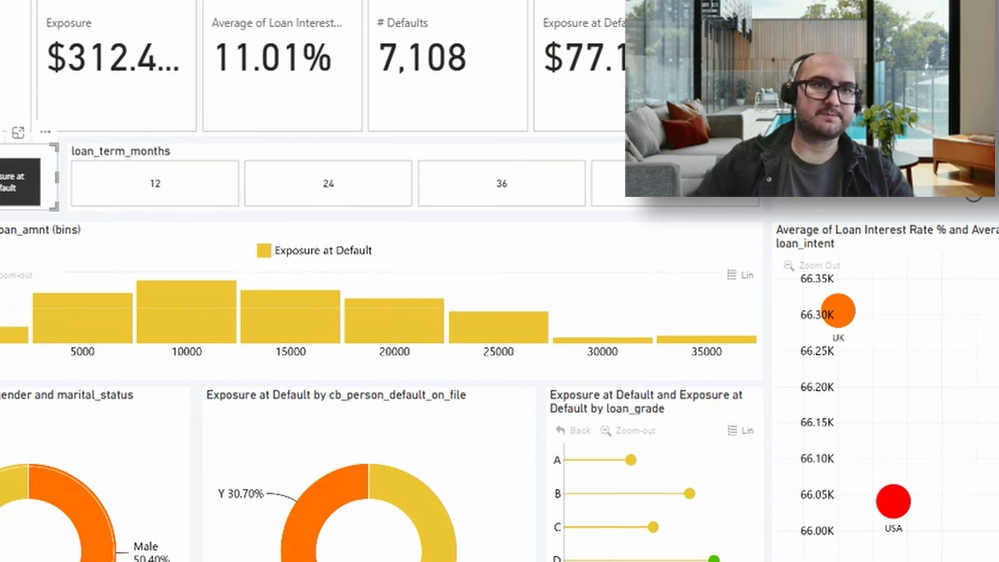
- Create a fields parameter from the Credit Risk Data measures Exposure and Exposure at Default, with its slicer added to the page
left_click(592, 72)
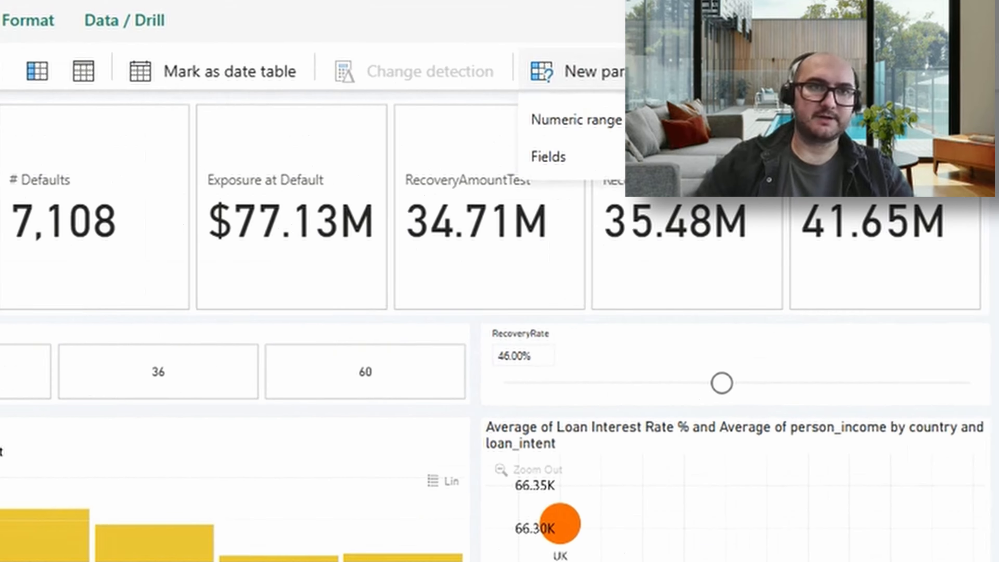
left_click(522, 196)
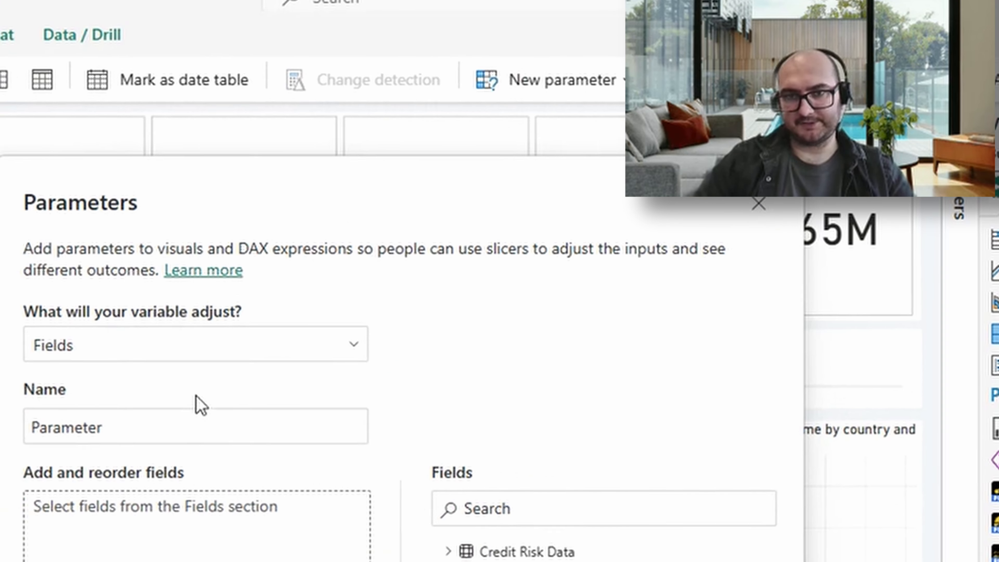
double_click(188, 427)
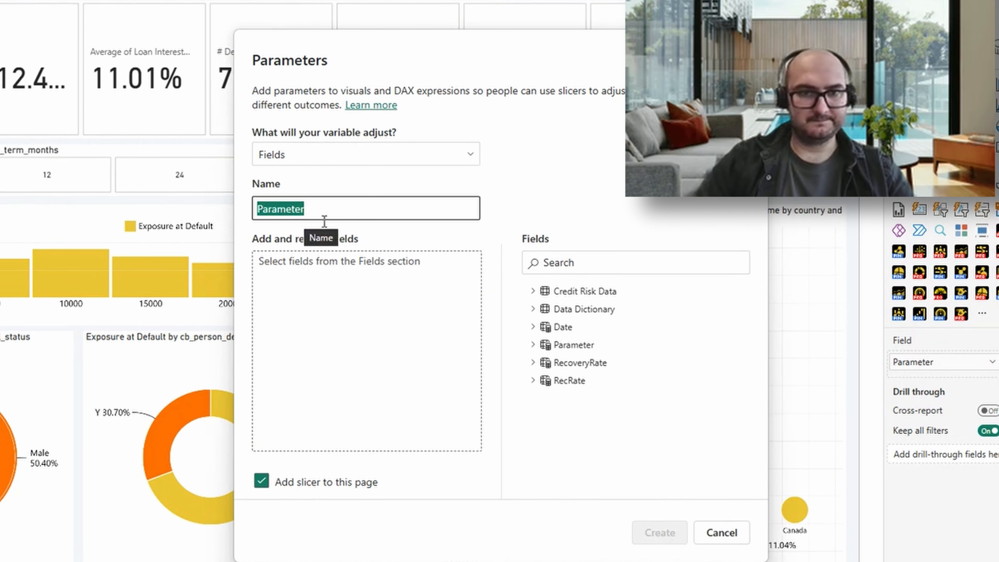
left_click(532, 291)
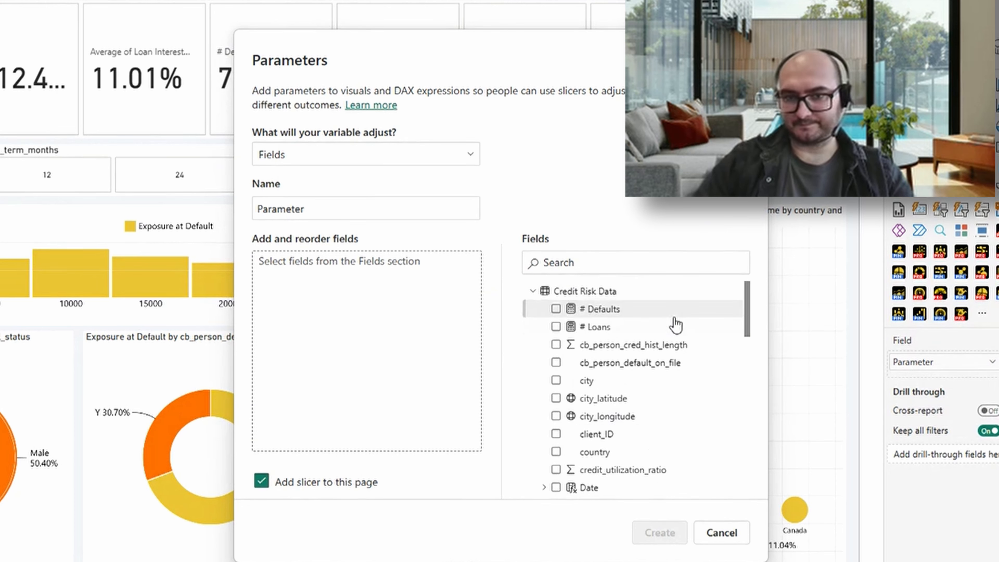
scroll(676, 325, "down", 3)
scroll(676, 326, "down", 2)
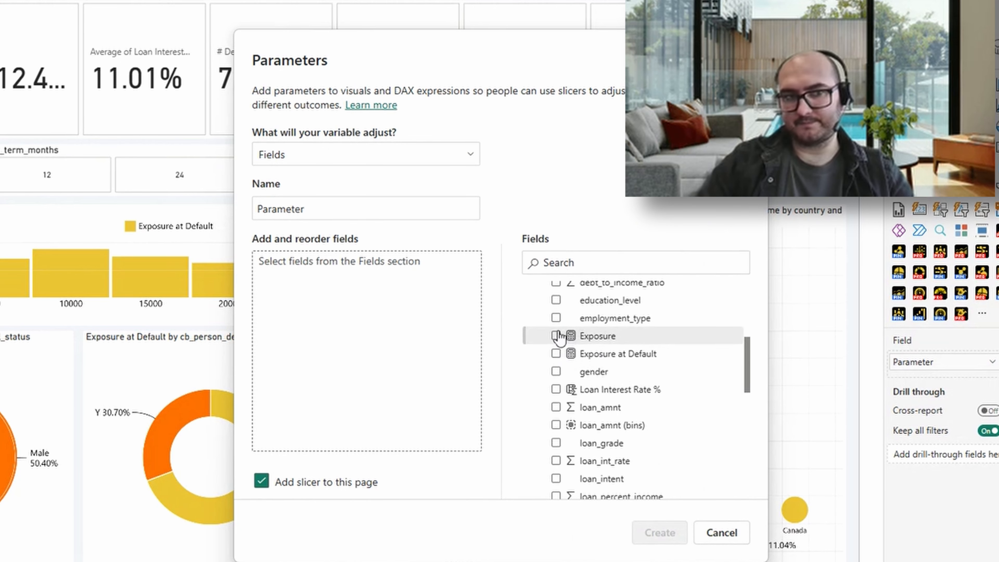
left_click(556, 336)
left_click(556, 353)
left_click(660, 534)
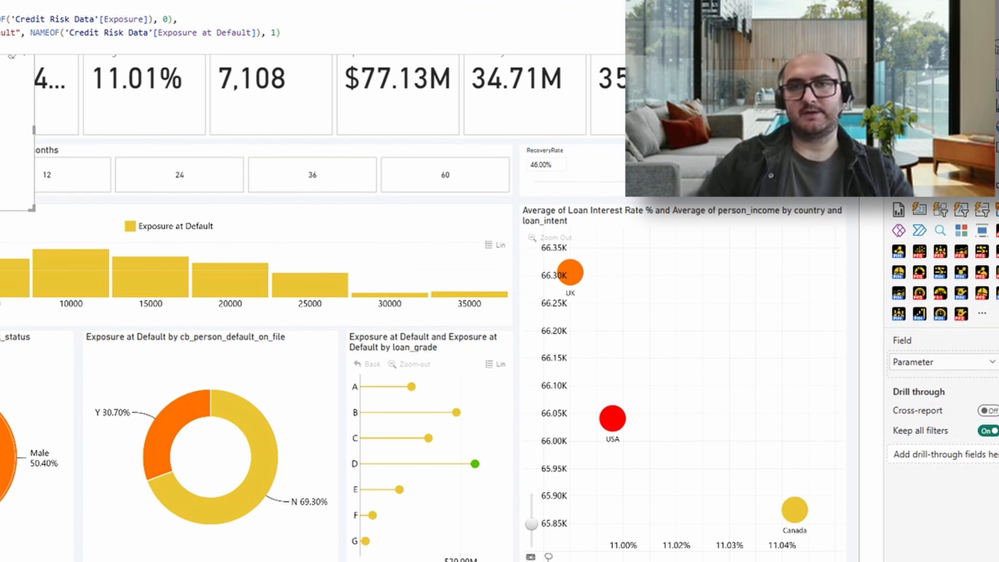
- Shrink the country scatter chart from its upper edge and place the new Parameter slicer in the freed space above it
left_click_drag(252, 208, 286, 214)
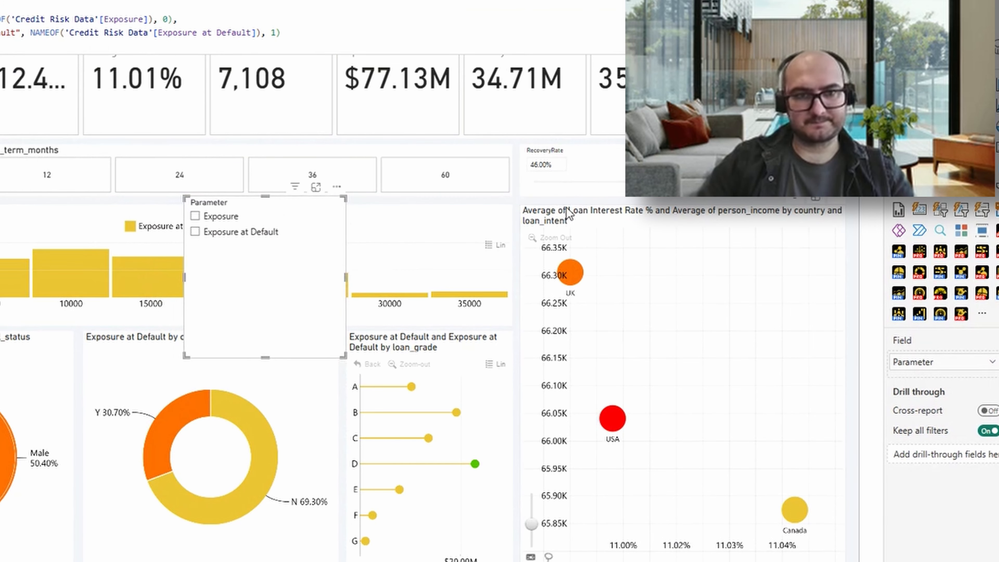
left_click_drag(526, 211, 536, 409)
left_click(284, 223)
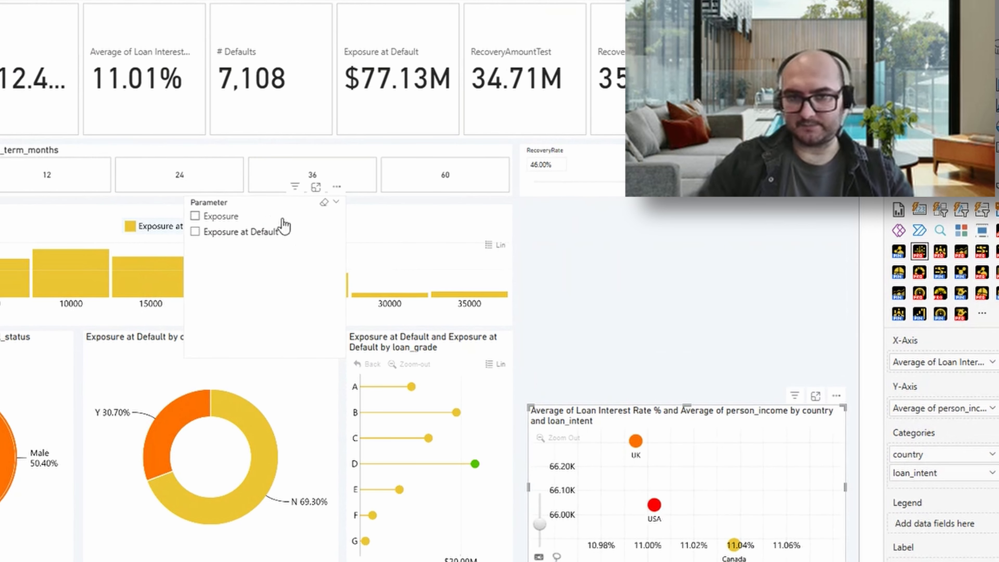
left_click_drag(268, 207, 621, 227)
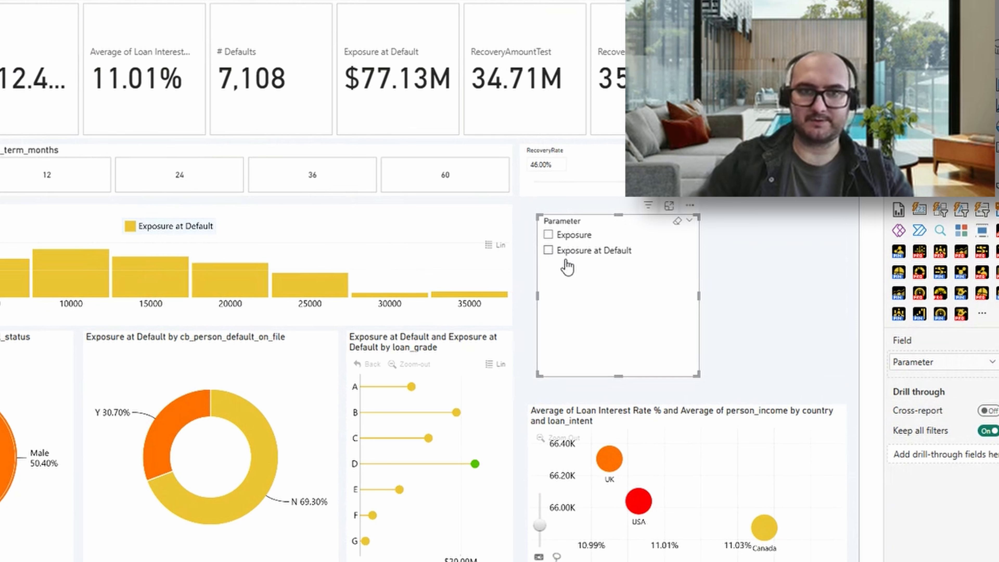
- Try single selections in the new Parameter slicer and select both Exposure and Exposure at Default together
left_click(573, 236)
left_click(585, 252)
left_click(576, 236)
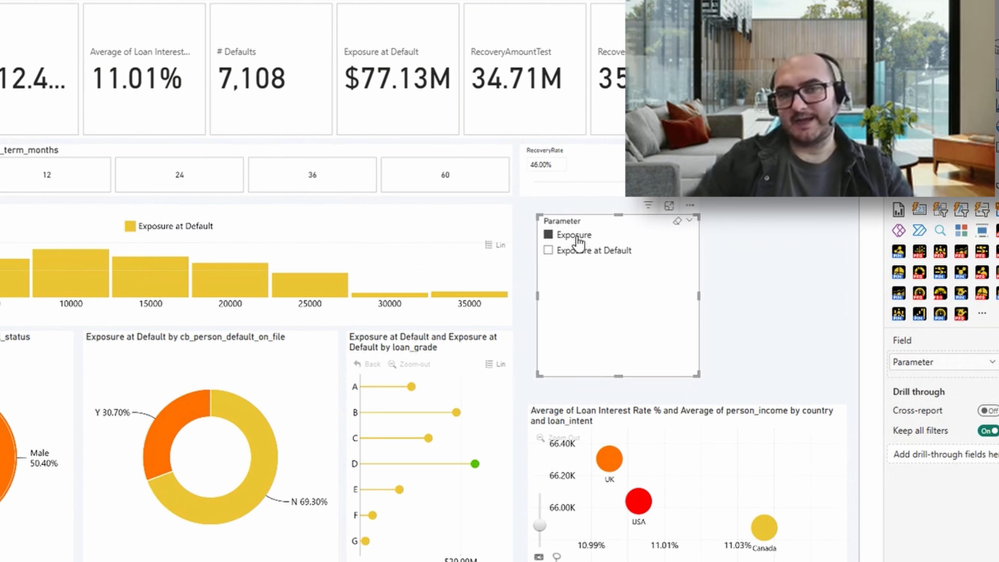
left_click(577, 254, "ctrl")
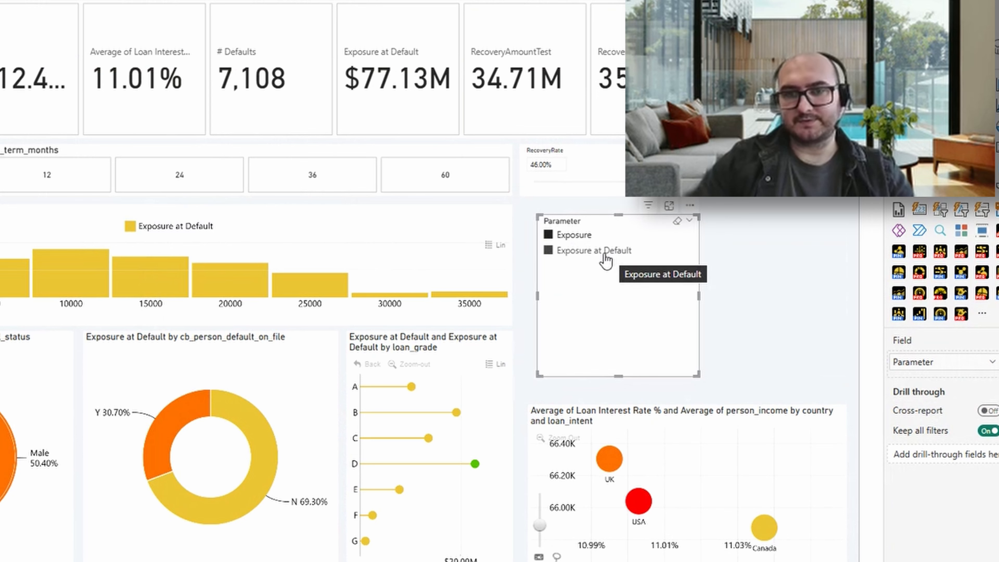
- Shift the new Parameter slicer slightly to the right and select only Exposure at Default in it
left_click_drag(603, 256, 640, 249)
right_click(595, 253)
left_click(596, 248)
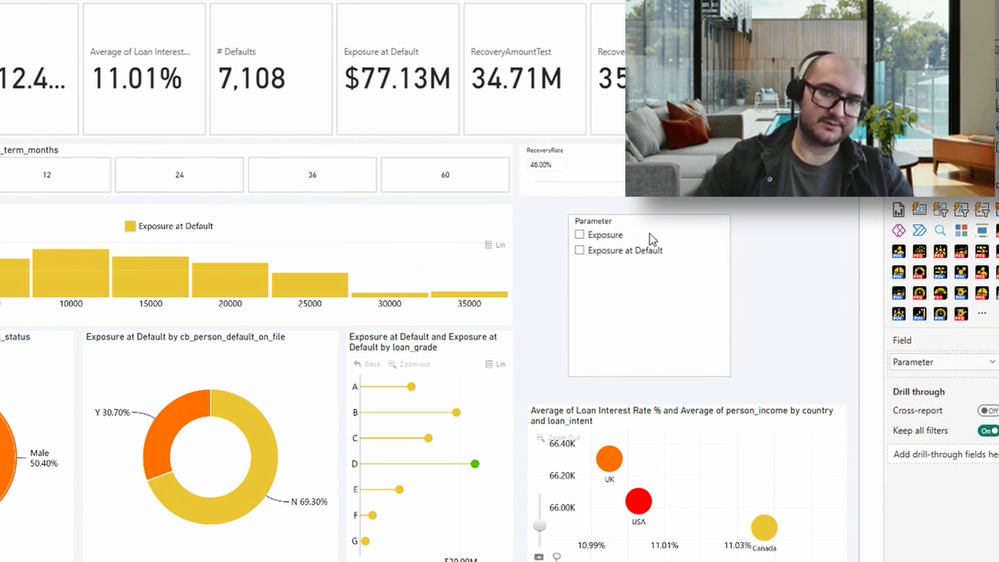
left_click(606, 254)
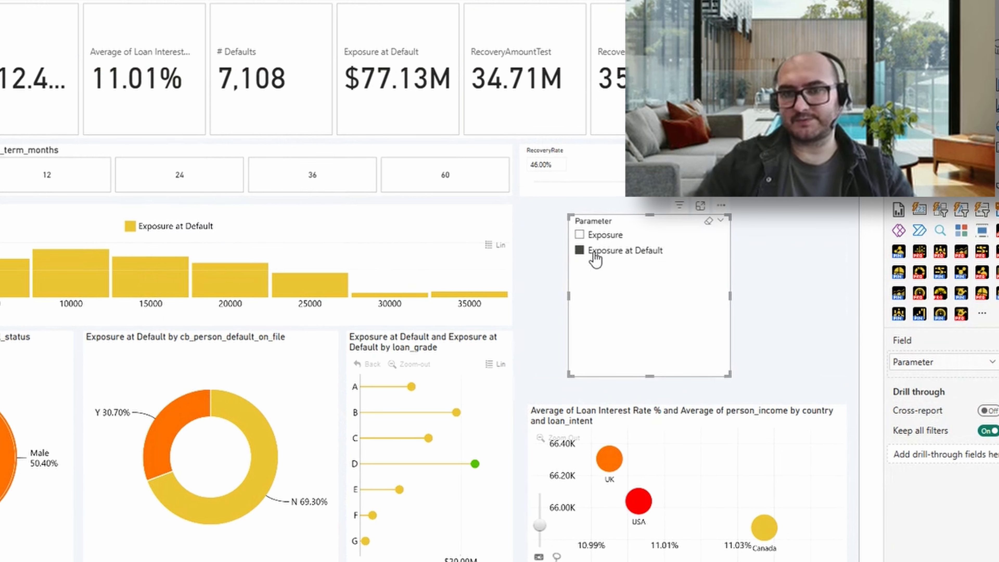
- Clear the Exposure at Default selection in the new Parameter slicer and turn on single select for that slicer
left_click(596, 251)
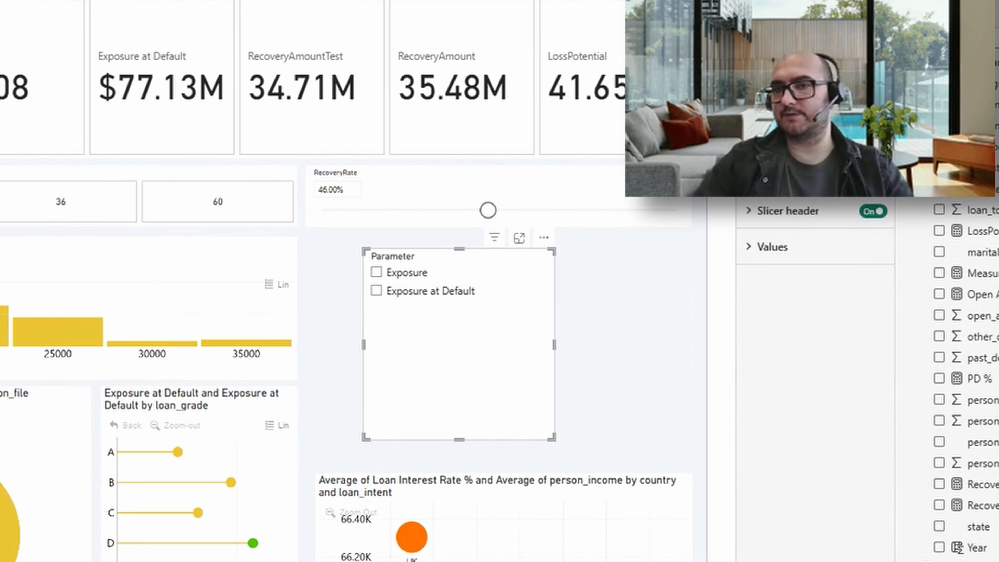
left_click(783, 175)
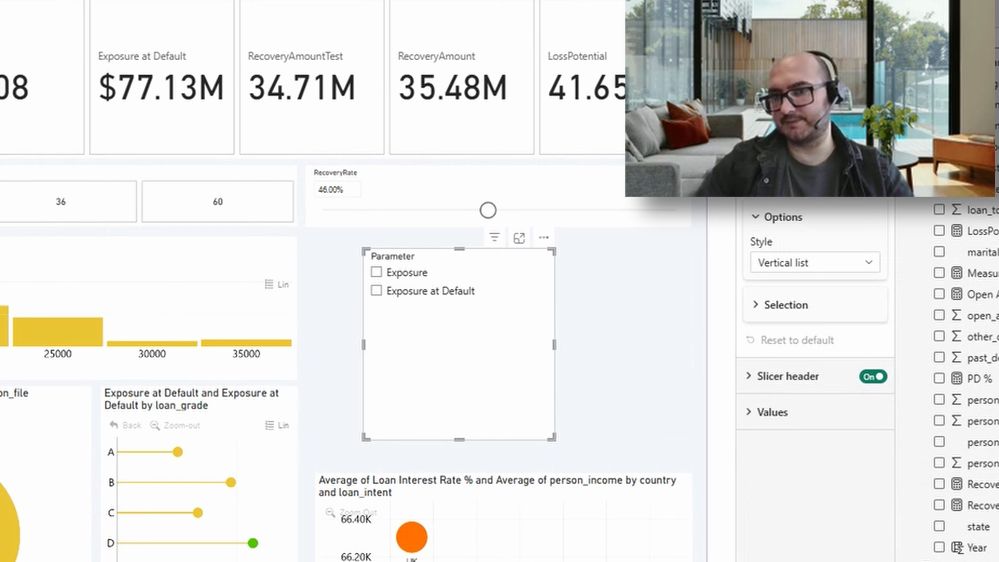
left_click(777, 309)
left_click(872, 331)
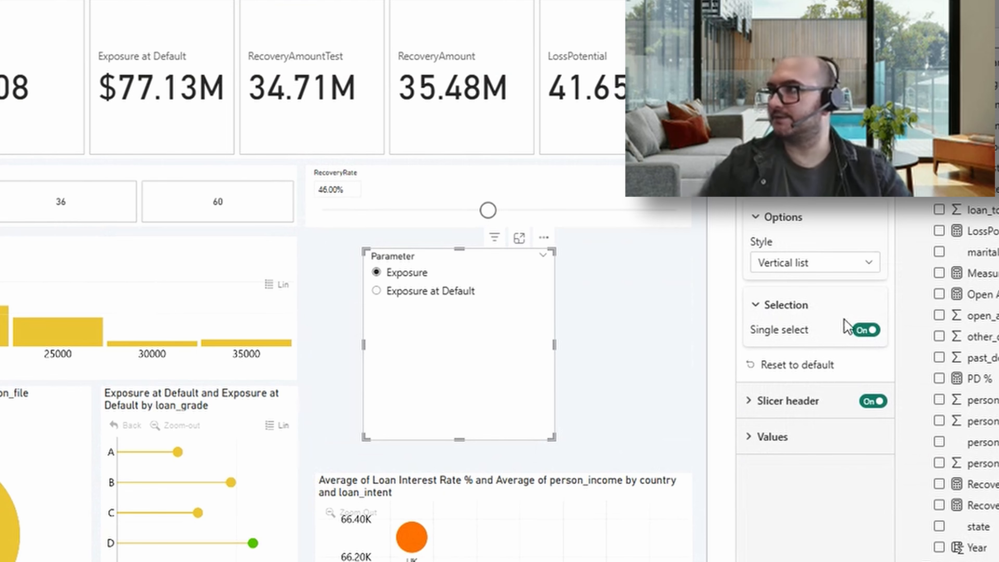
- Shorten the Parameter slicer from its lower edge to fit its two options, and try switching between Exposure and Exposure at Default
left_click_drag(460, 438, 458, 313)
left_click(411, 291)
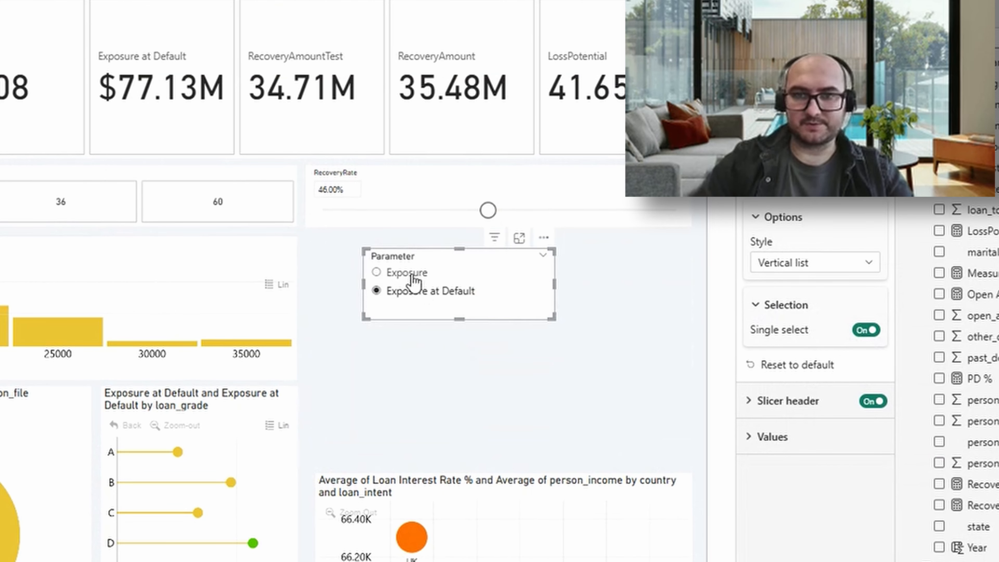
left_click(408, 273)
left_click(414, 293)
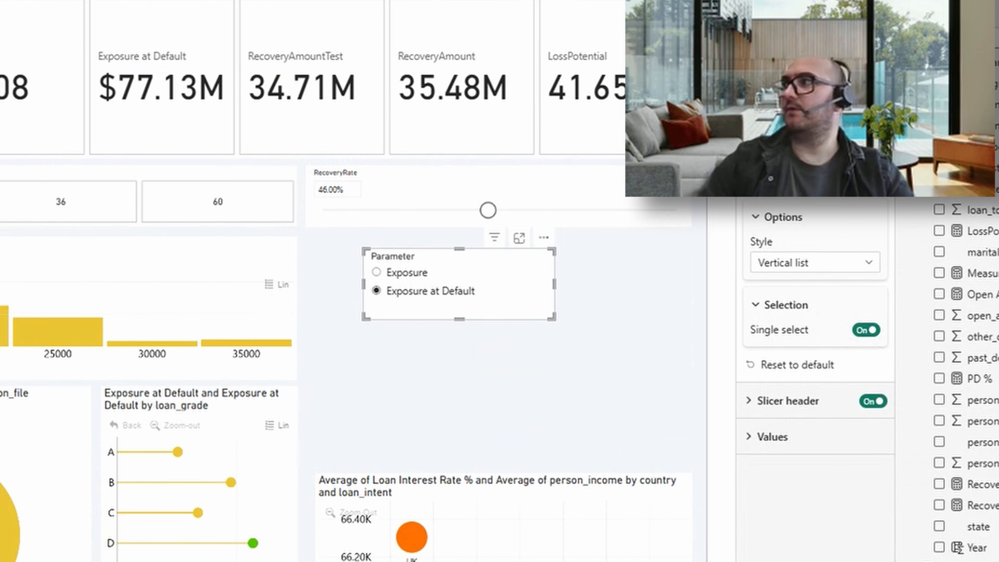
left_click(493, 273)
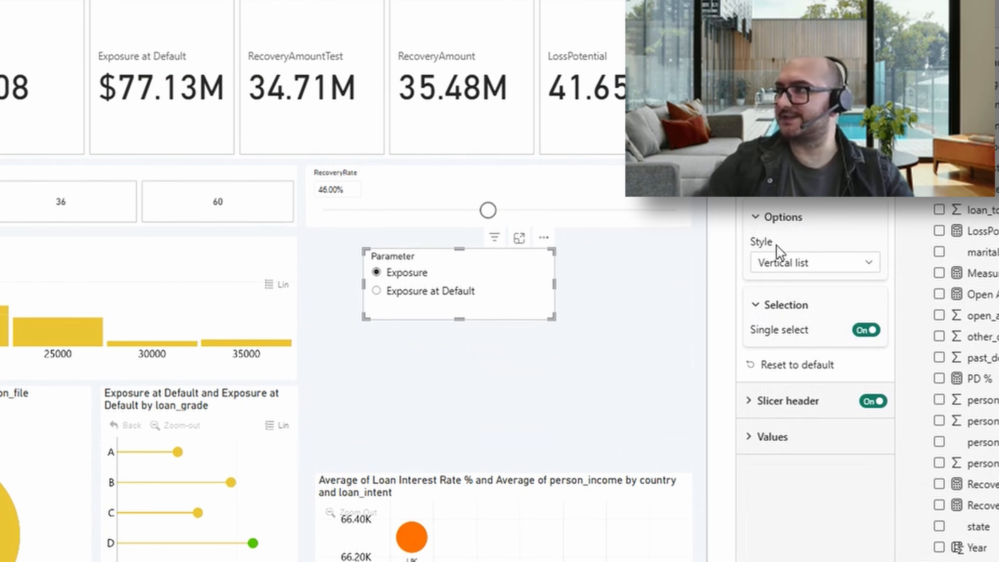
- Change the Parameter slicer's style to Tile and shrink it to one tile's width to try paging between the tiles
left_click(791, 263)
left_click(759, 305)
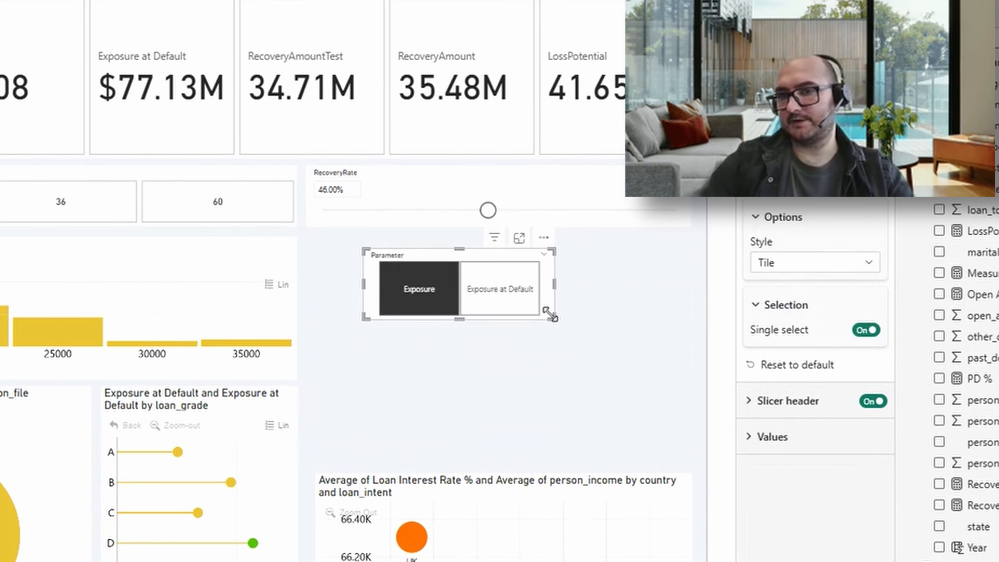
left_click_drag(551, 314, 422, 294)
left_click(420, 280)
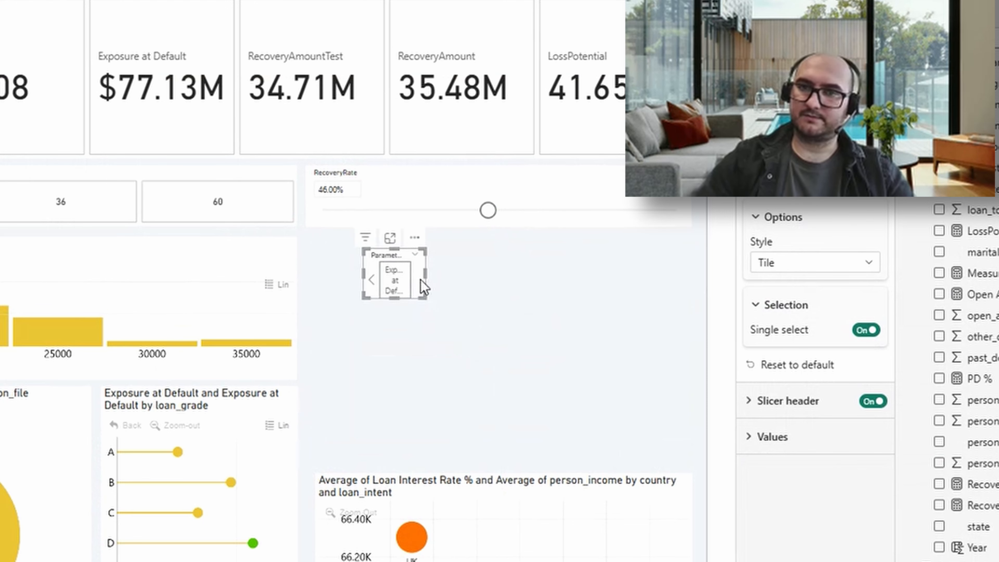
left_click(371, 280)
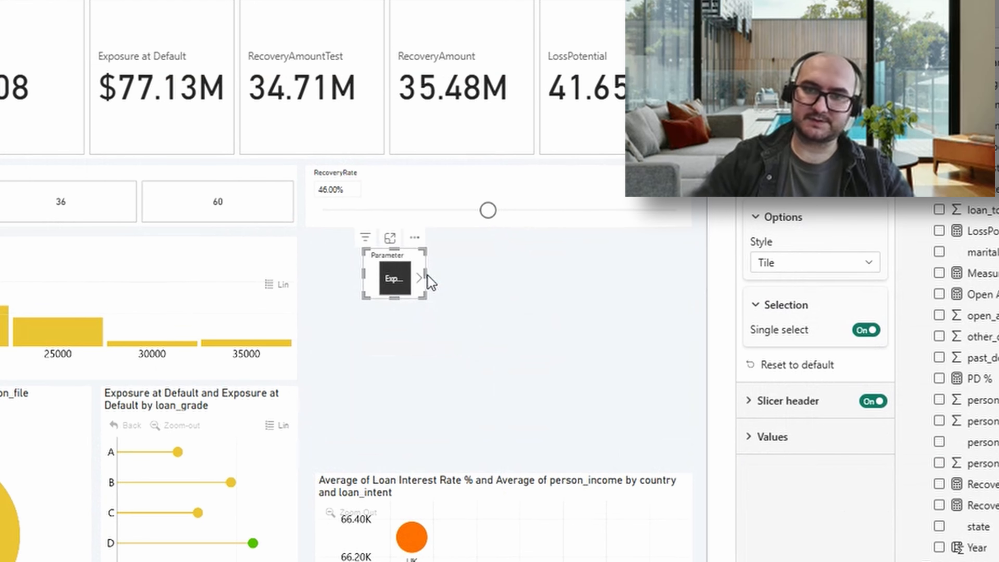
- Widen the Parameter slicer so both tiles fit side by side, and select Exposure in it
left_click_drag(426, 275, 658, 288)
left_click(490, 274)
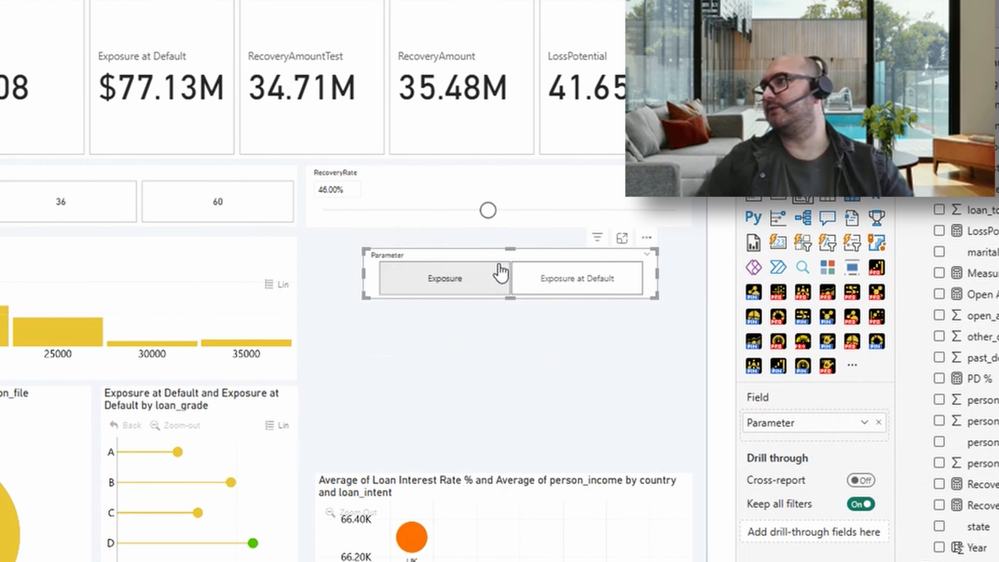
left_click(500, 273)
- Widen the original Exposure / Exposure at Default tile slicer up to the loan_term_months slicer, and delete the new Parameter slicer below RecoveryRate
left_click(2, 201)
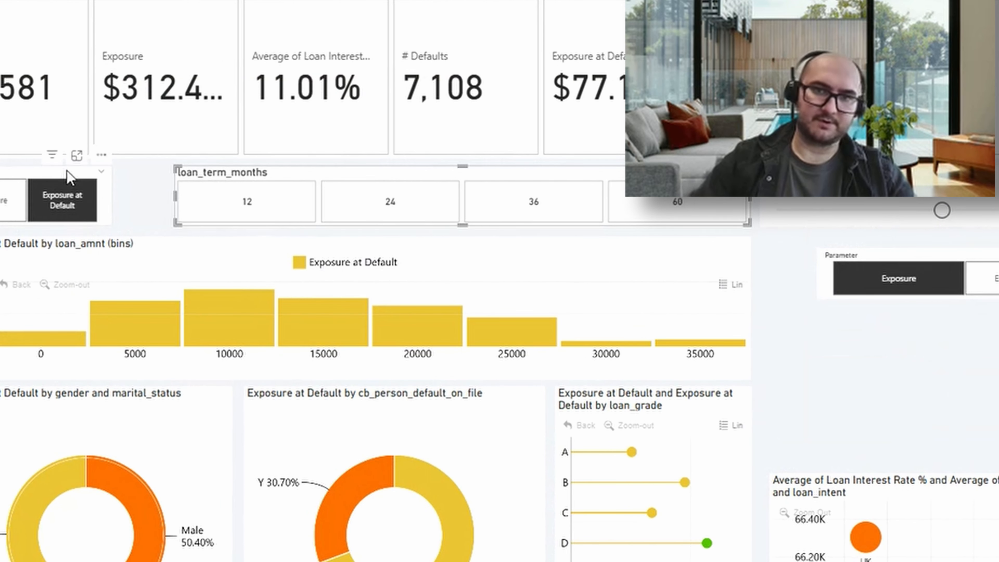
left_click(69, 177)
left_click_drag(117, 199, 167, 213)
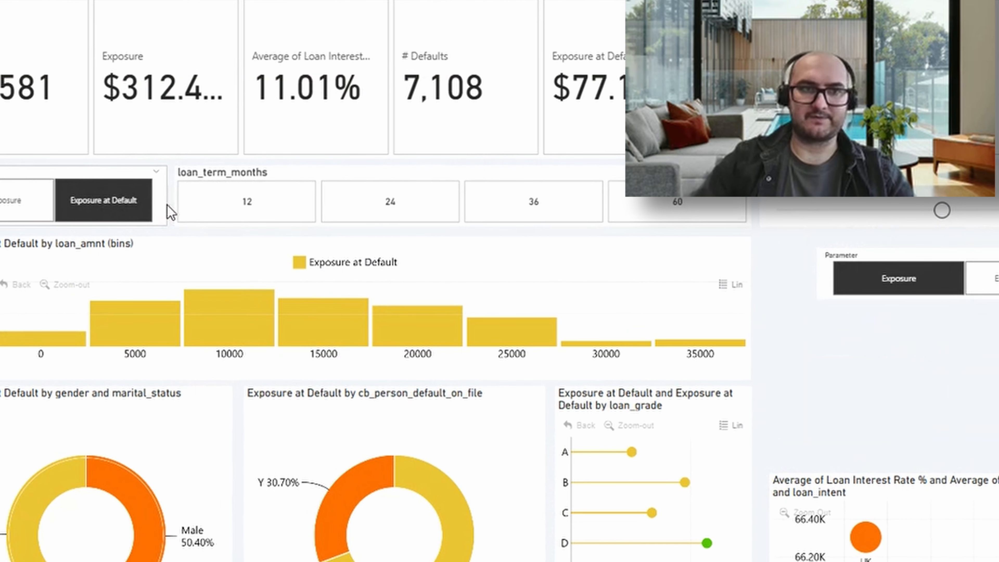
left_click(858, 263)
key("Delete")
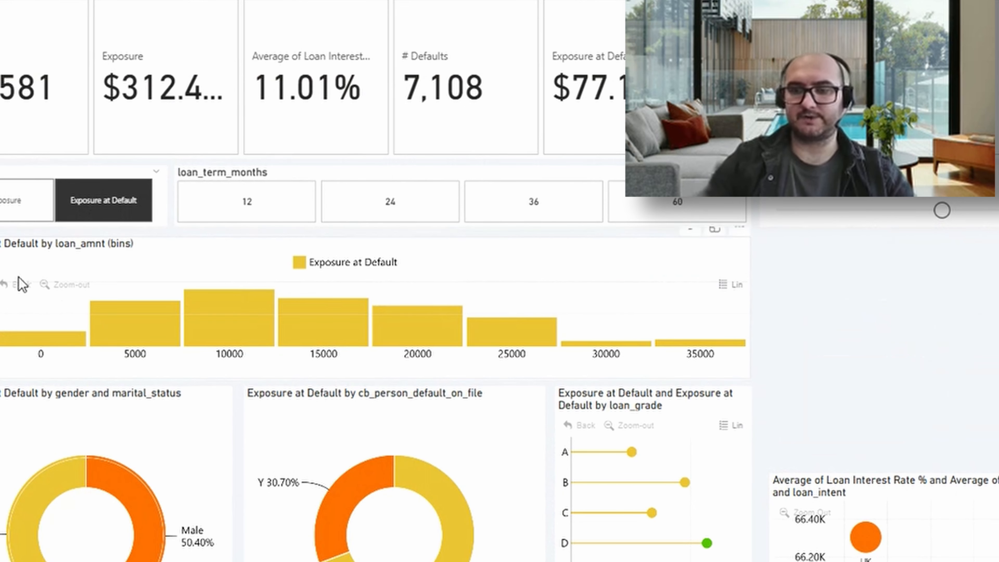